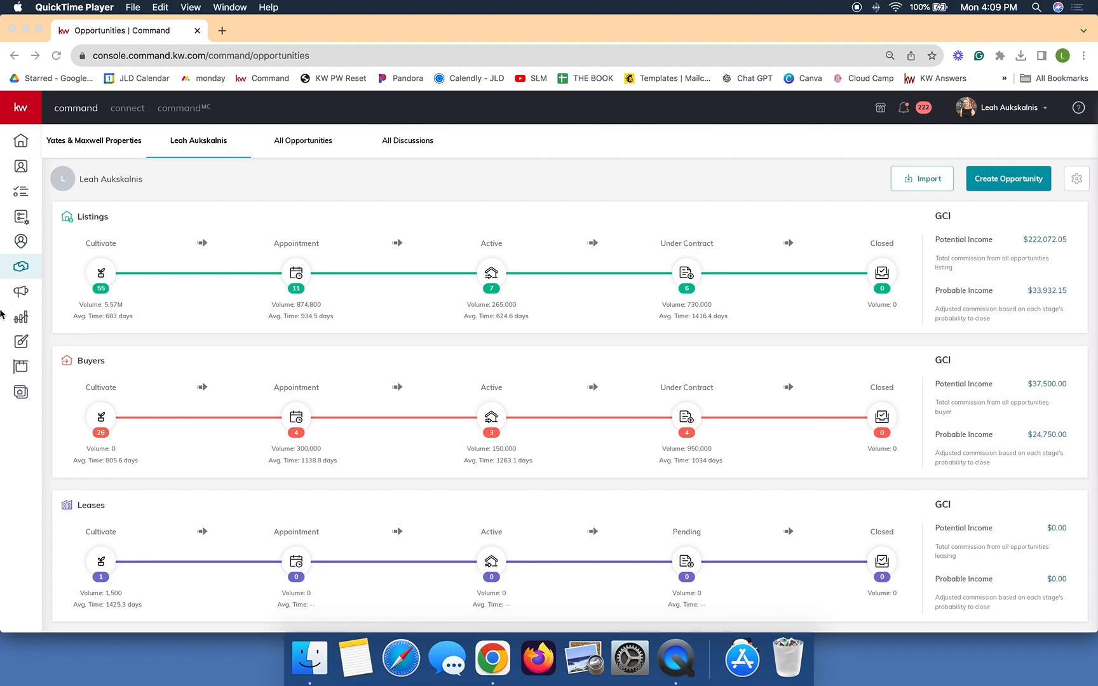
Step: Open an active listing opportunity's Documents tab, showing its SC Listing/Sale/Termination Checklist
left_click(53, 272)
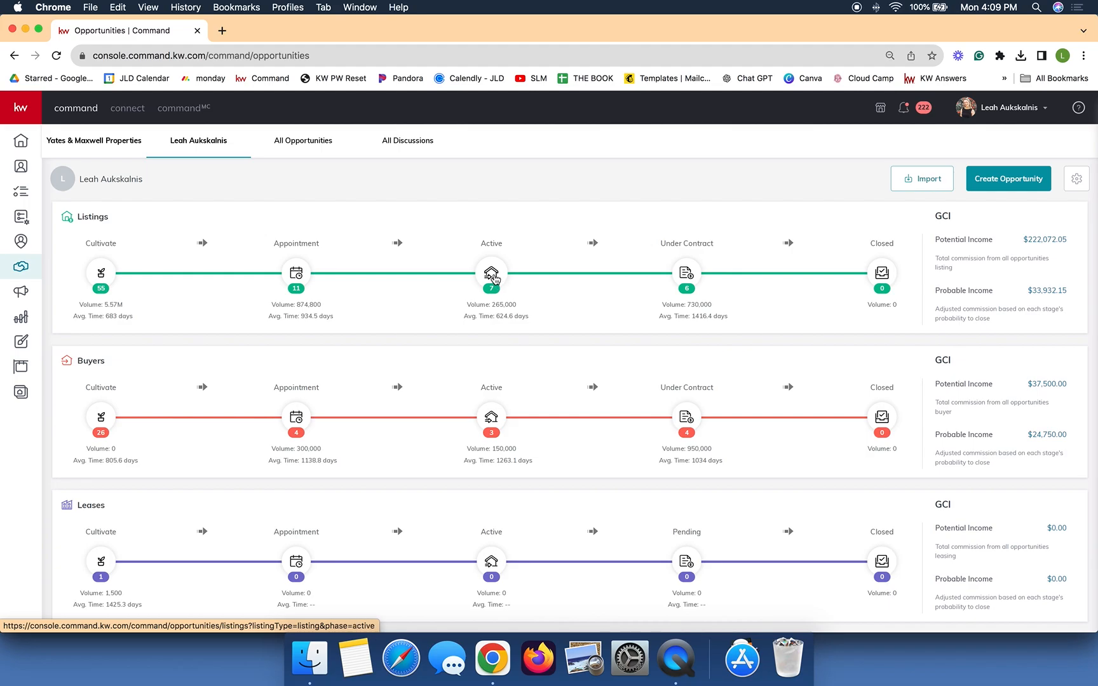
left_click(493, 275)
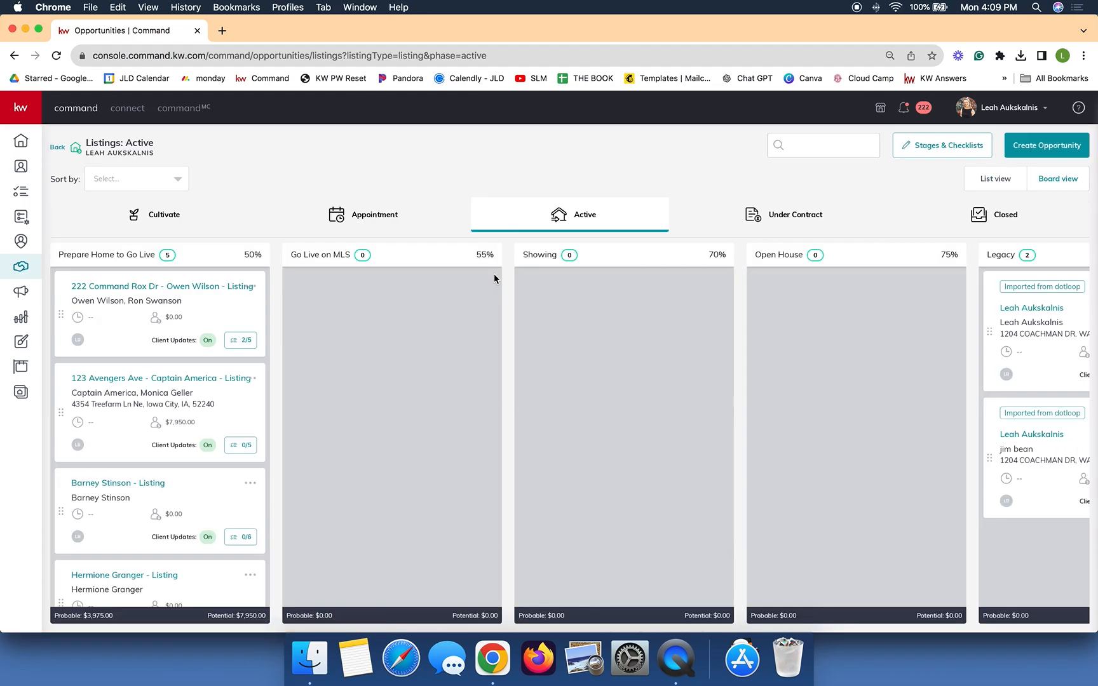
left_click(116, 484)
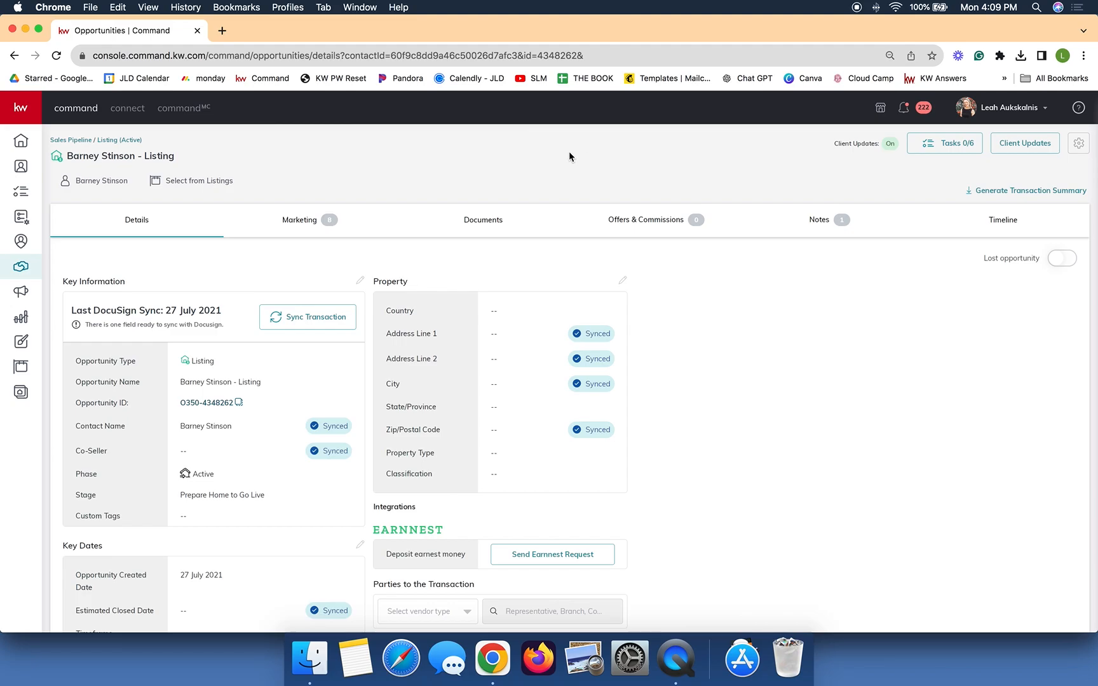
left_click(488, 232)
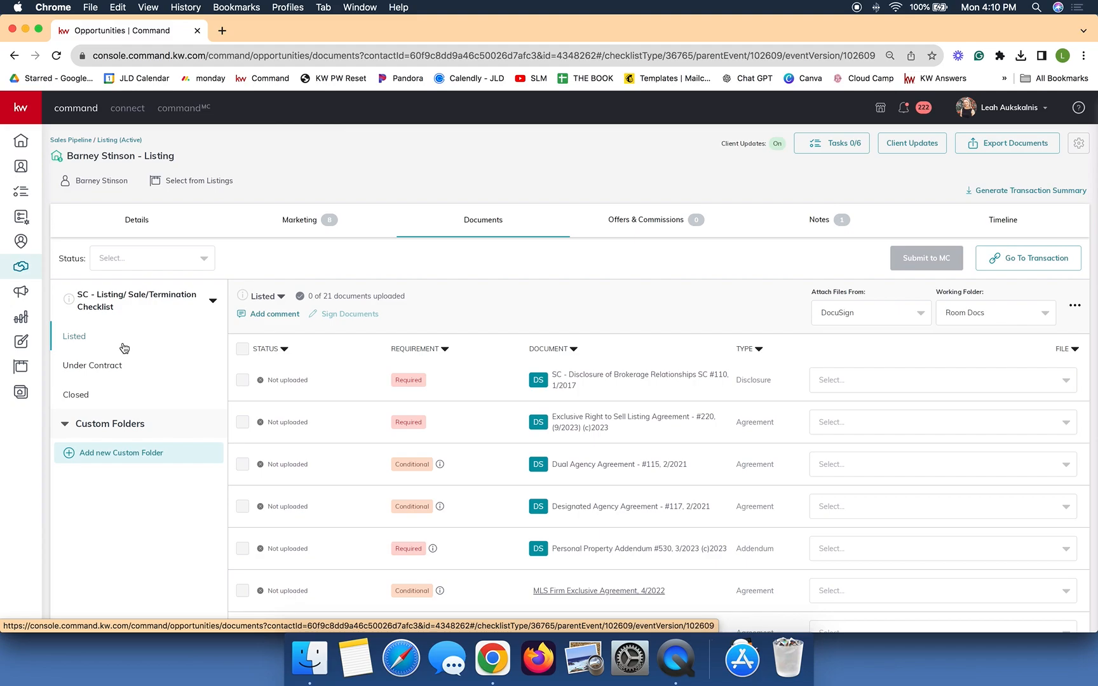
Step: Switch the listing's checklist to NC - Listing/Sale Checklist and view its Offers & Commissions
left_click(99, 312)
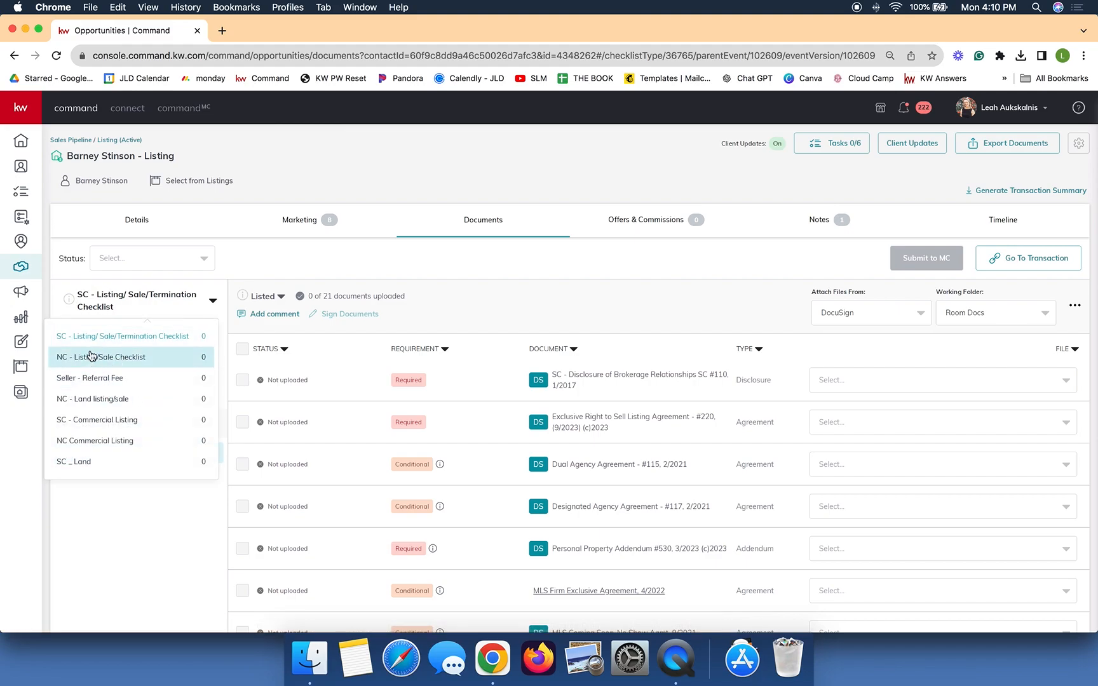
left_click(70, 356)
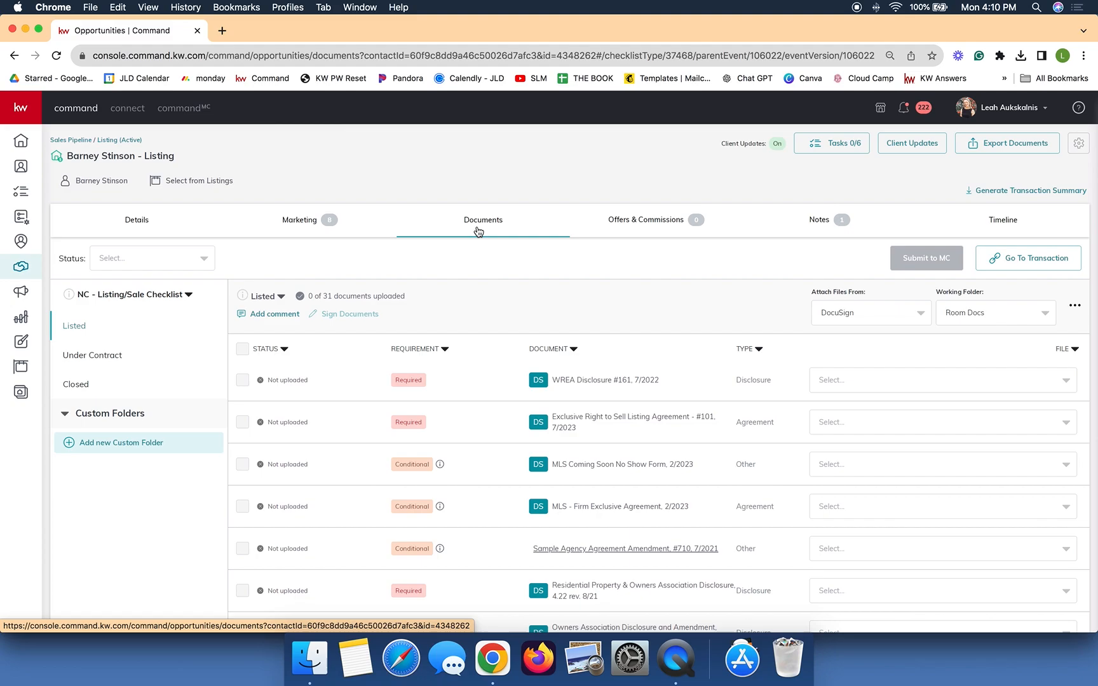
left_click(664, 234)
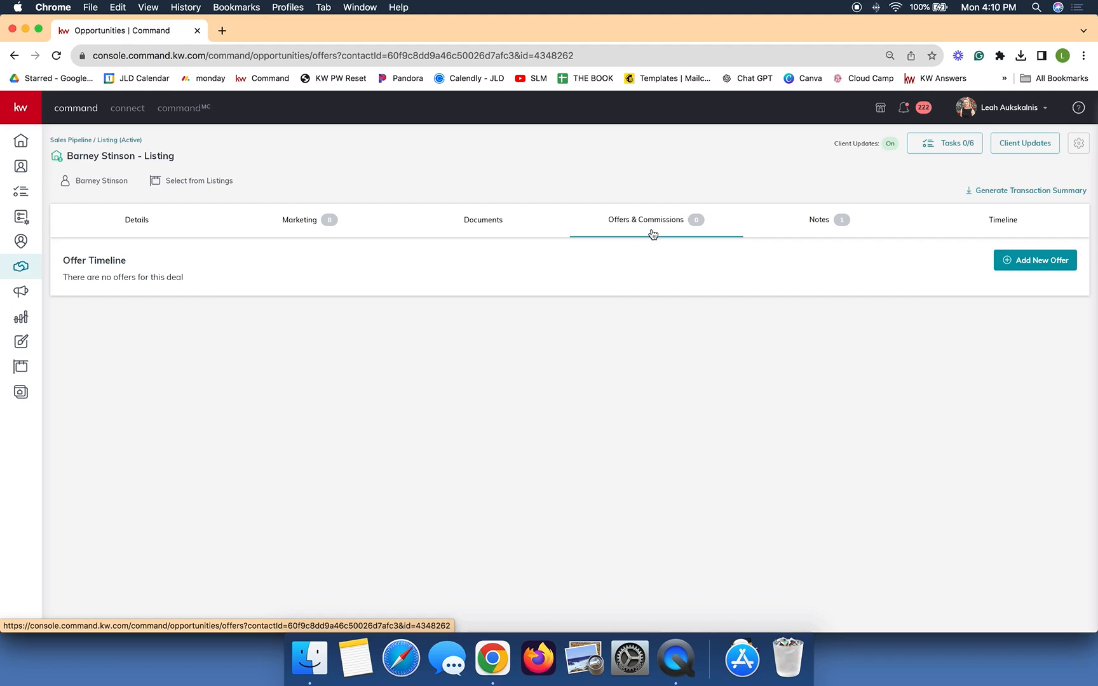
Step: Start a new offer named for the buyer, with address 123 Test, Charlotte, NC 28277 from KWLS
left_click(1030, 266)
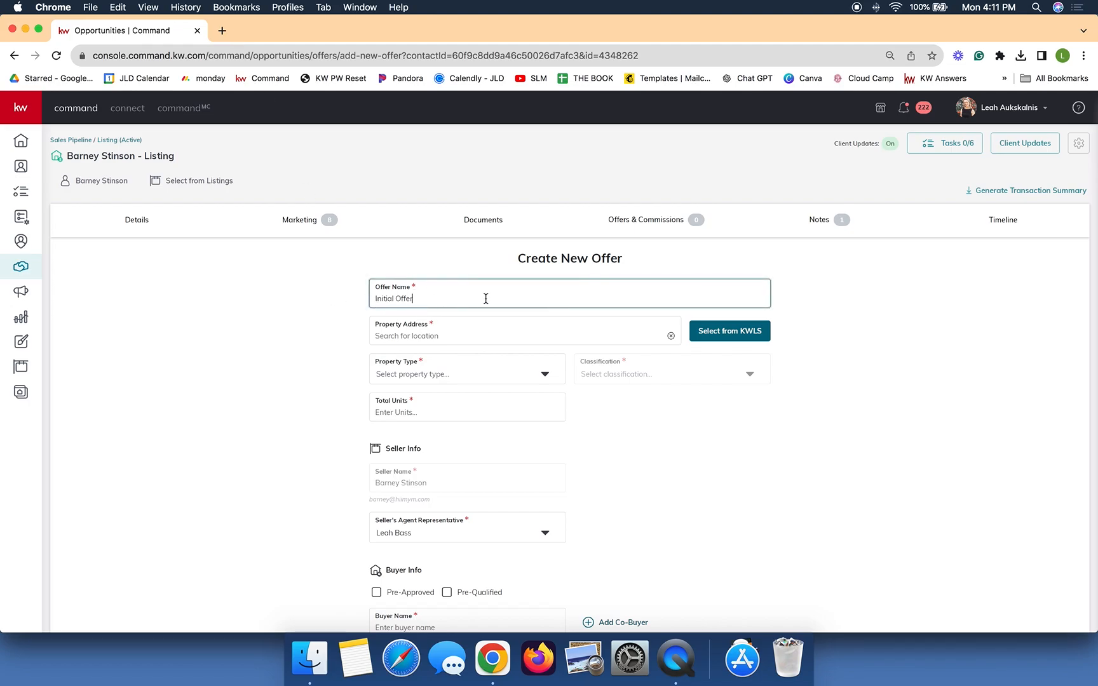
type("- John Smith")
left_click(404, 336)
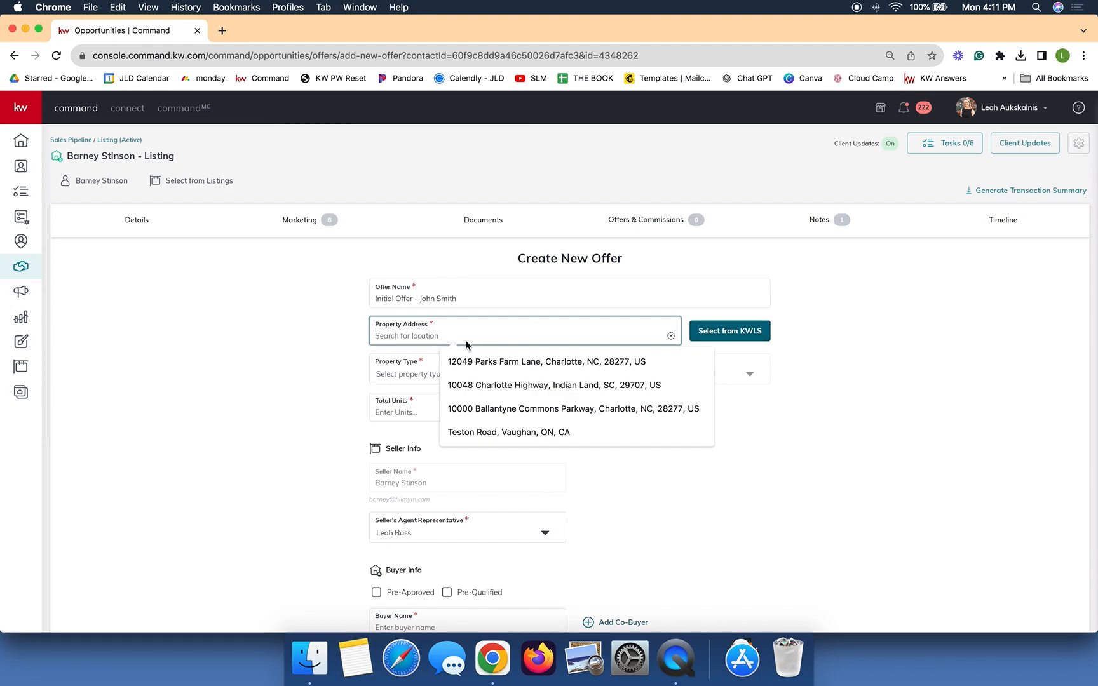
left_click(724, 337)
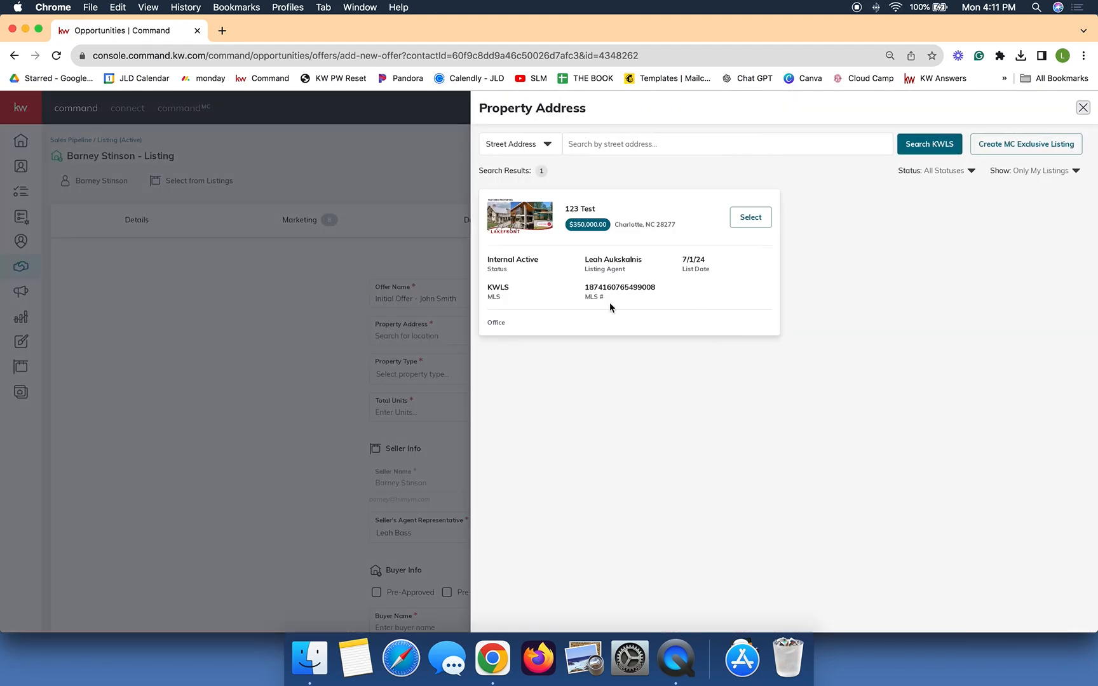
left_click(757, 225)
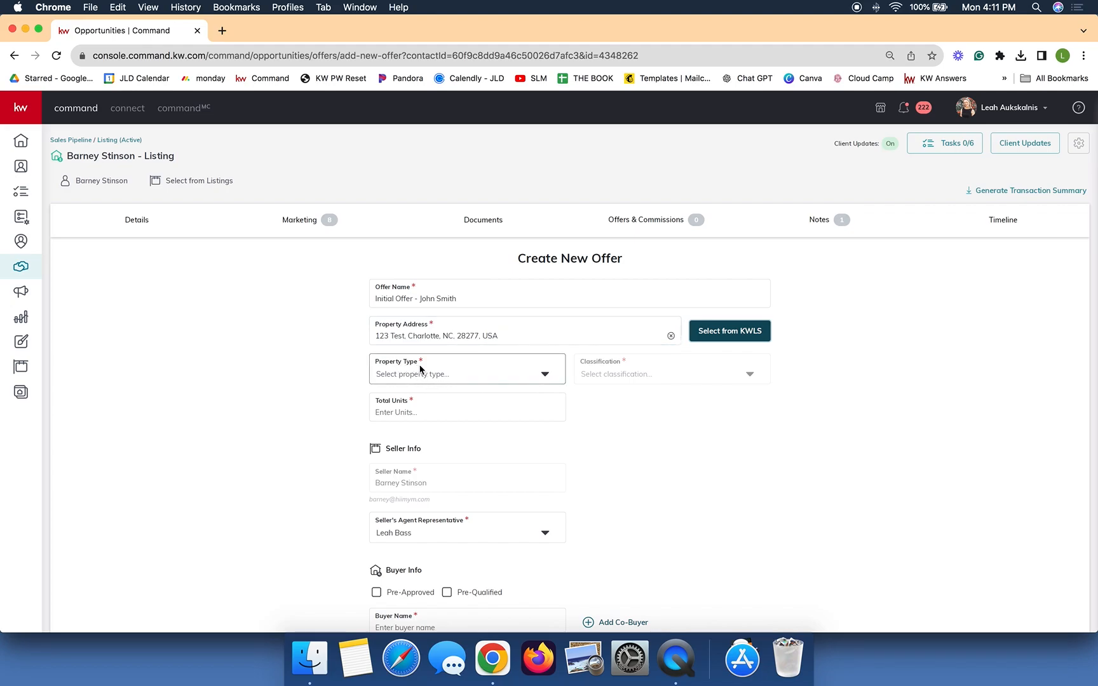
Step: Set the offer's property type to Residential, classification to Resale, and total units to 1
left_click(379, 371)
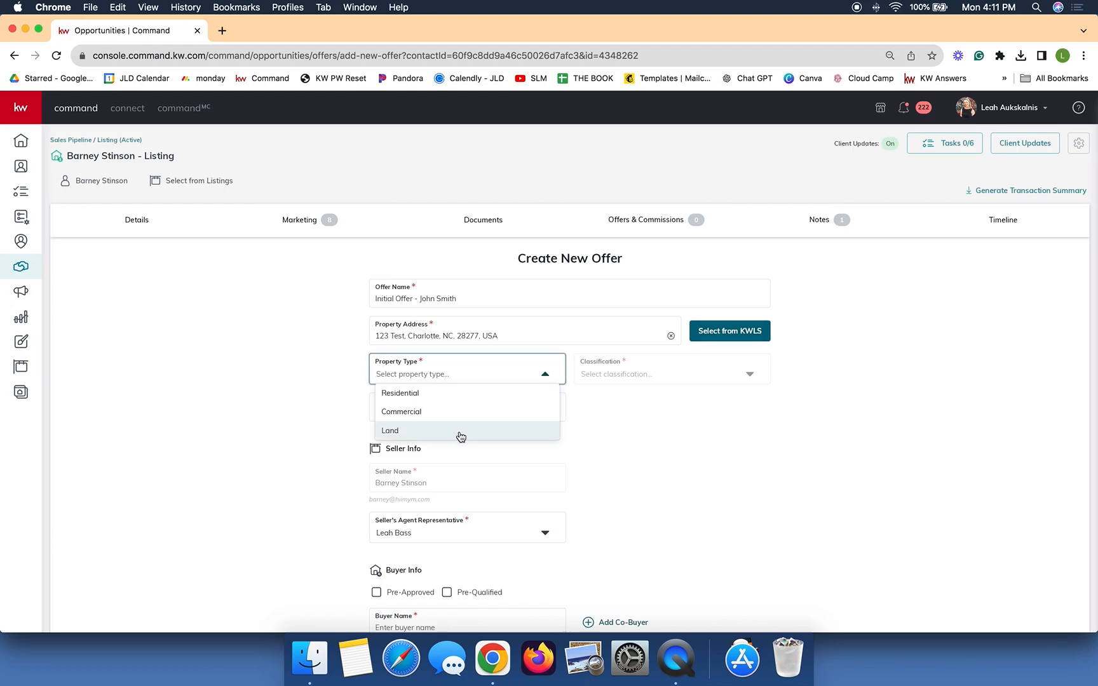
left_click(453, 393)
left_click(620, 375)
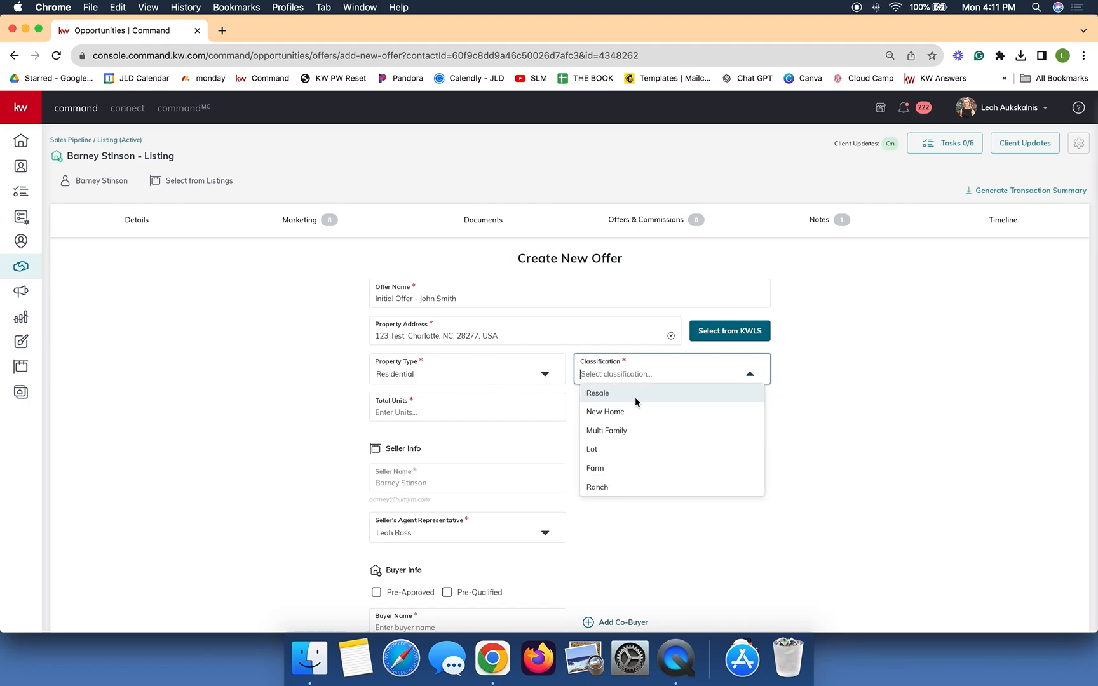
left_click(632, 397)
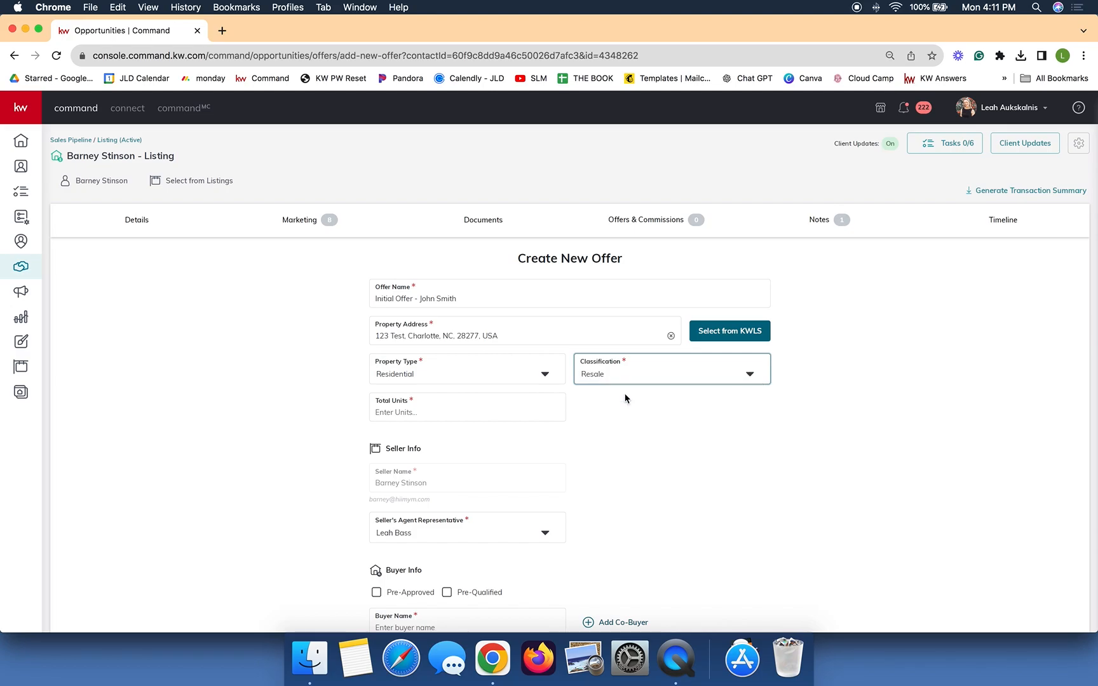
left_click(433, 414)
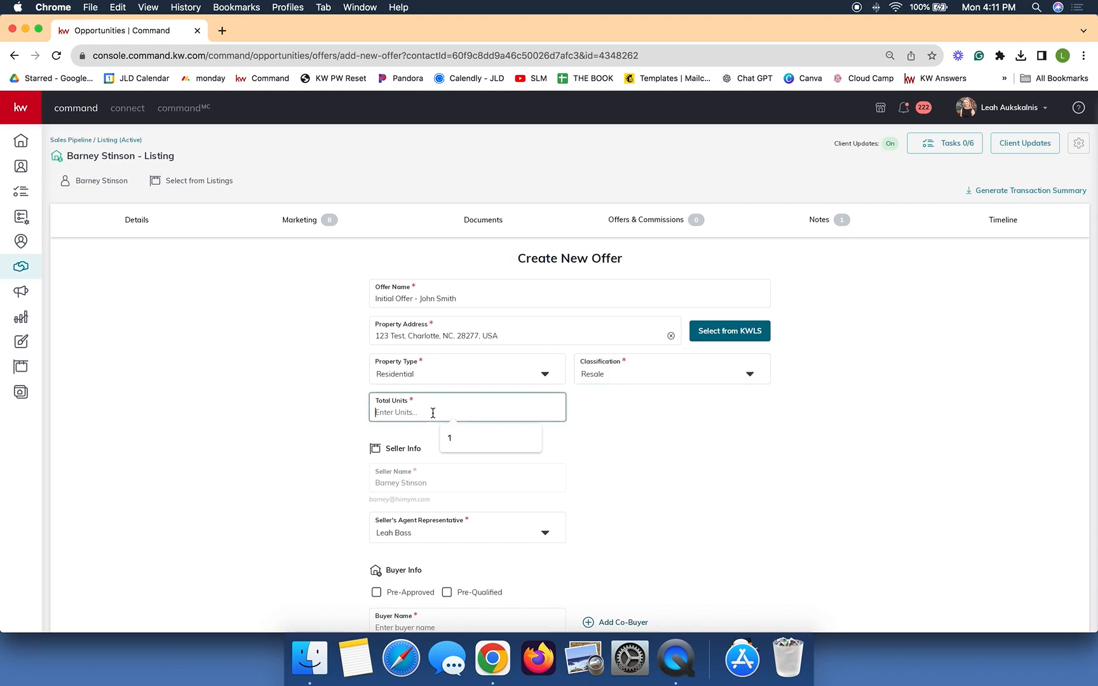
type("1")
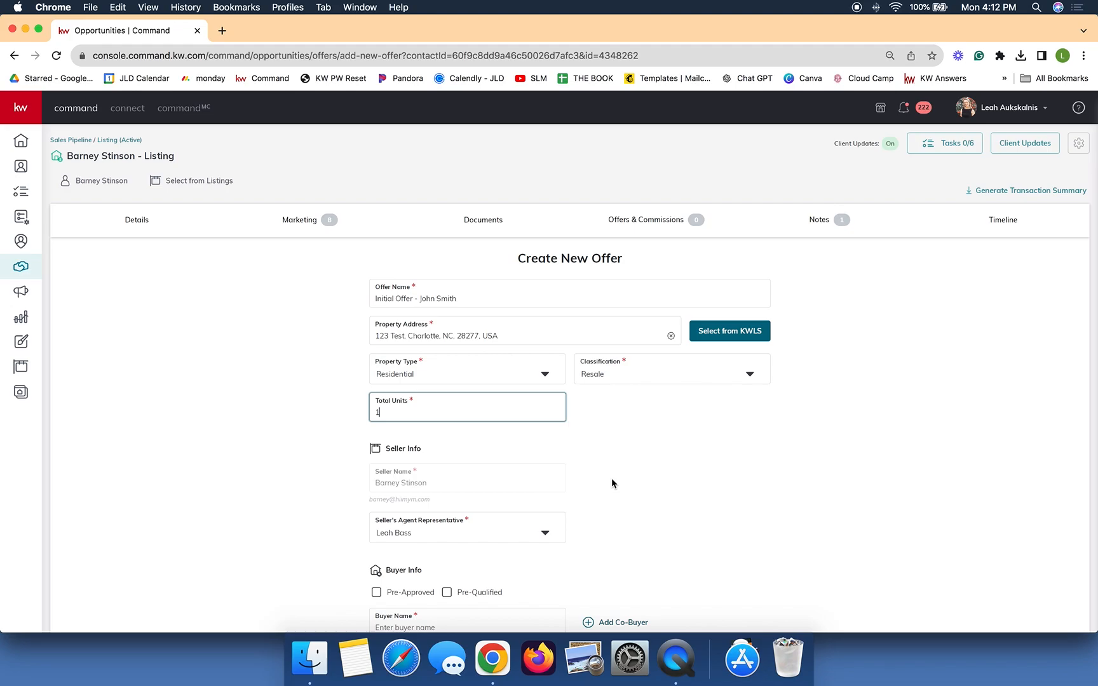
left_click(668, 499)
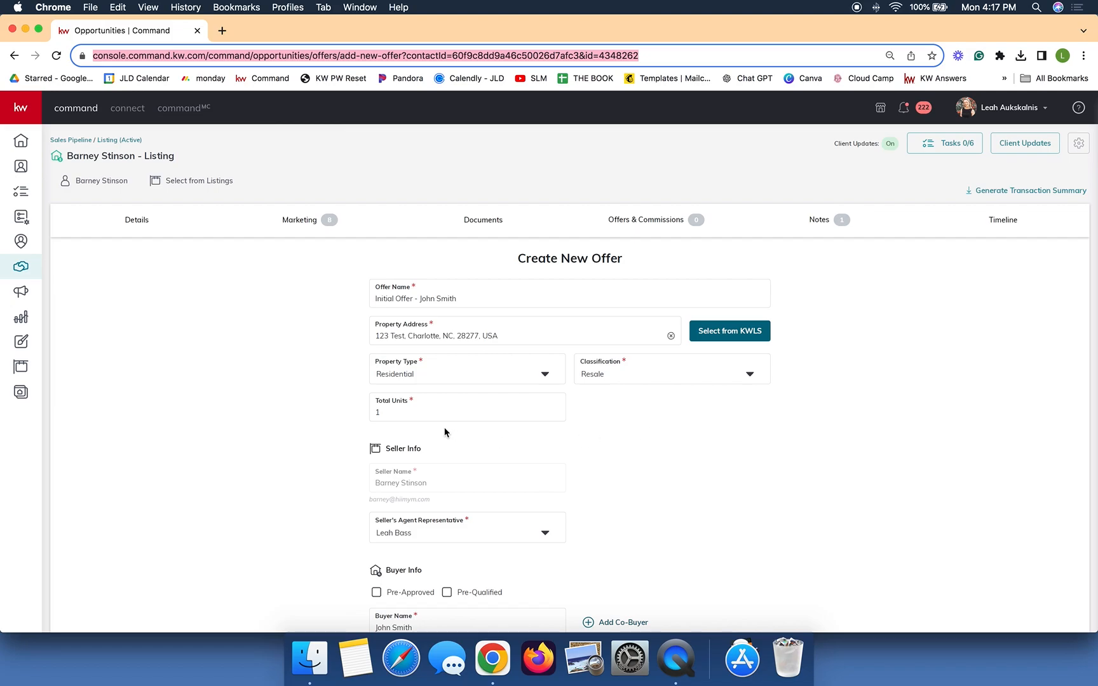
left_click(422, 413)
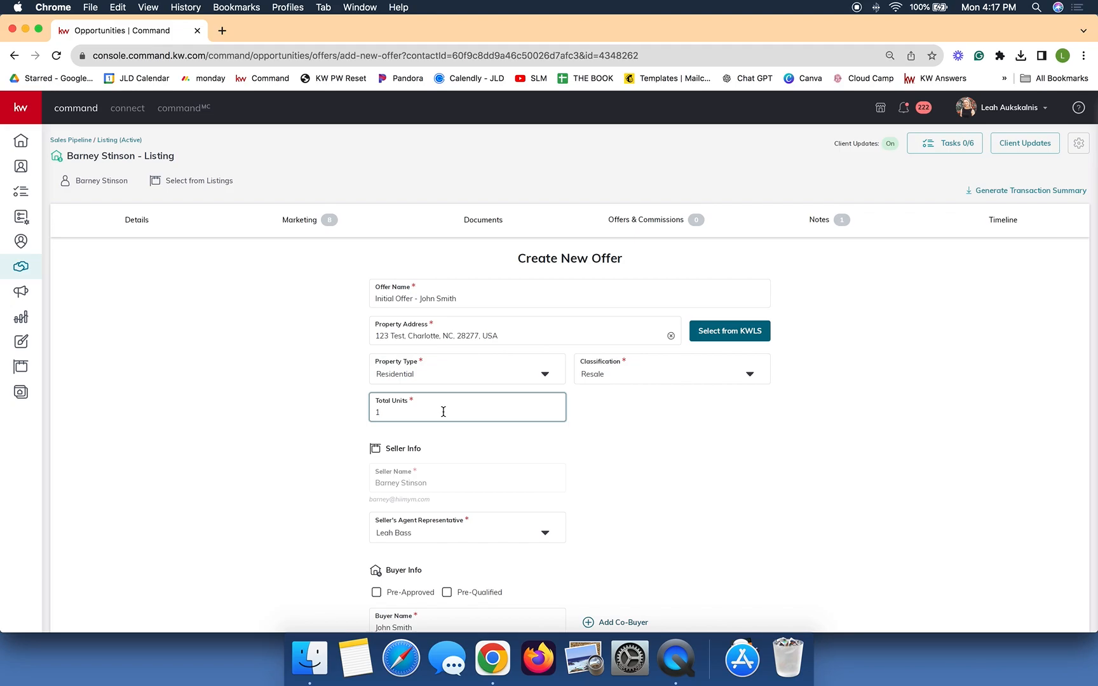
Step: Go down to the Buyer Info section and begin editing the Buyer Name field
scroll(306, 466, "down", 3)
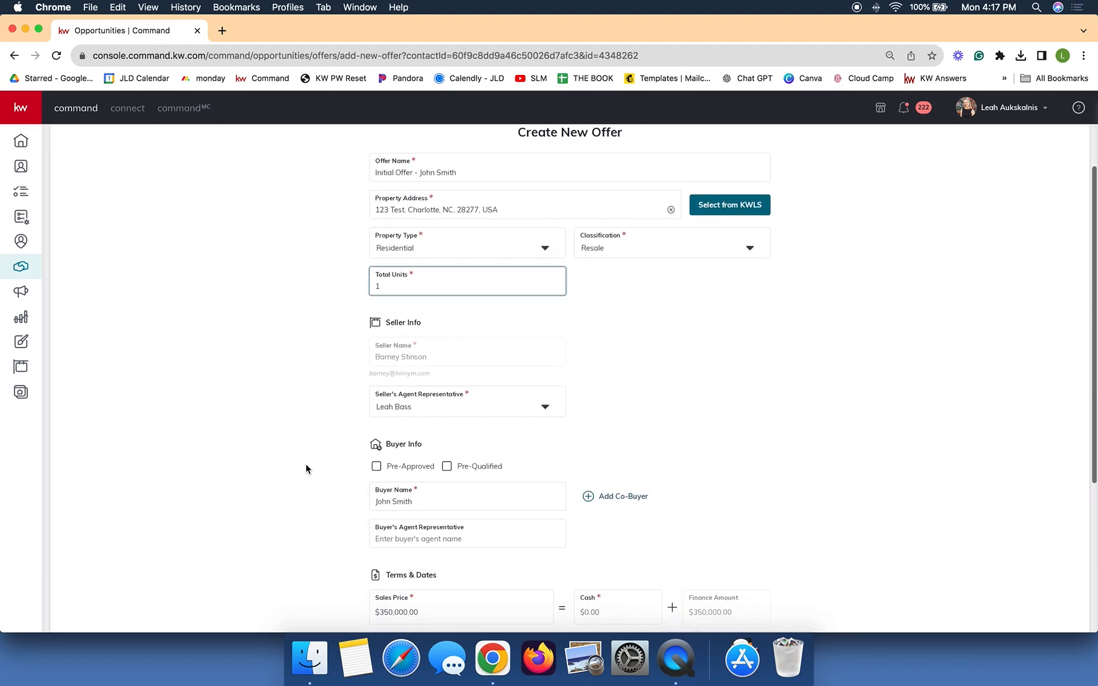
scroll(401, 337, "down", 1)
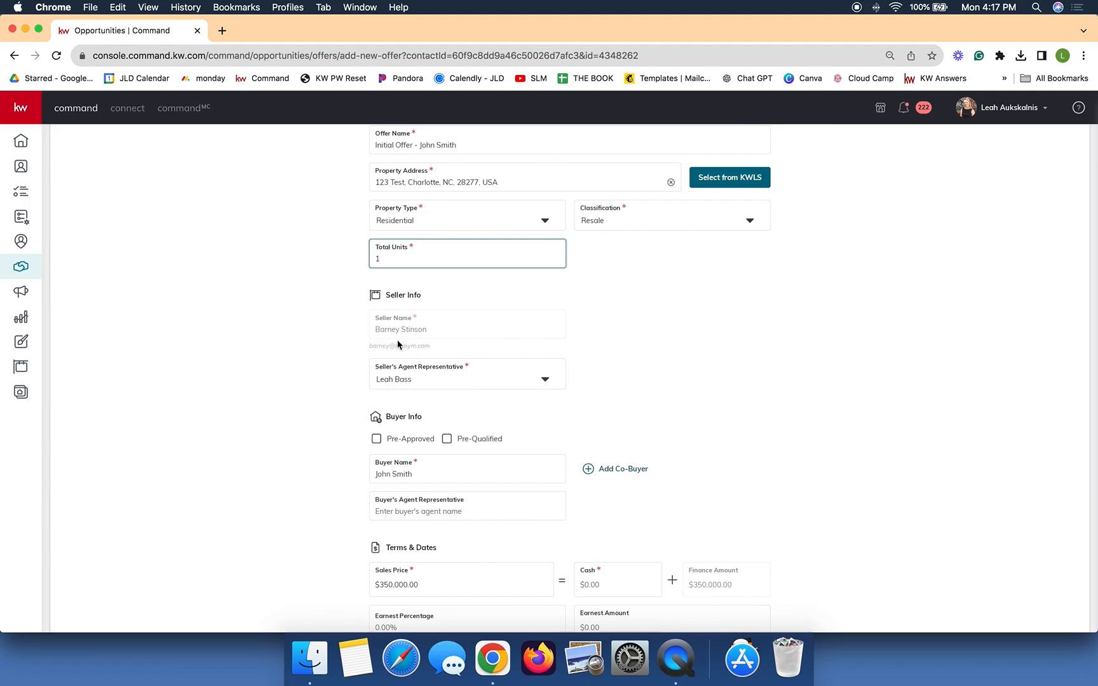
scroll(398, 344, "down", 3)
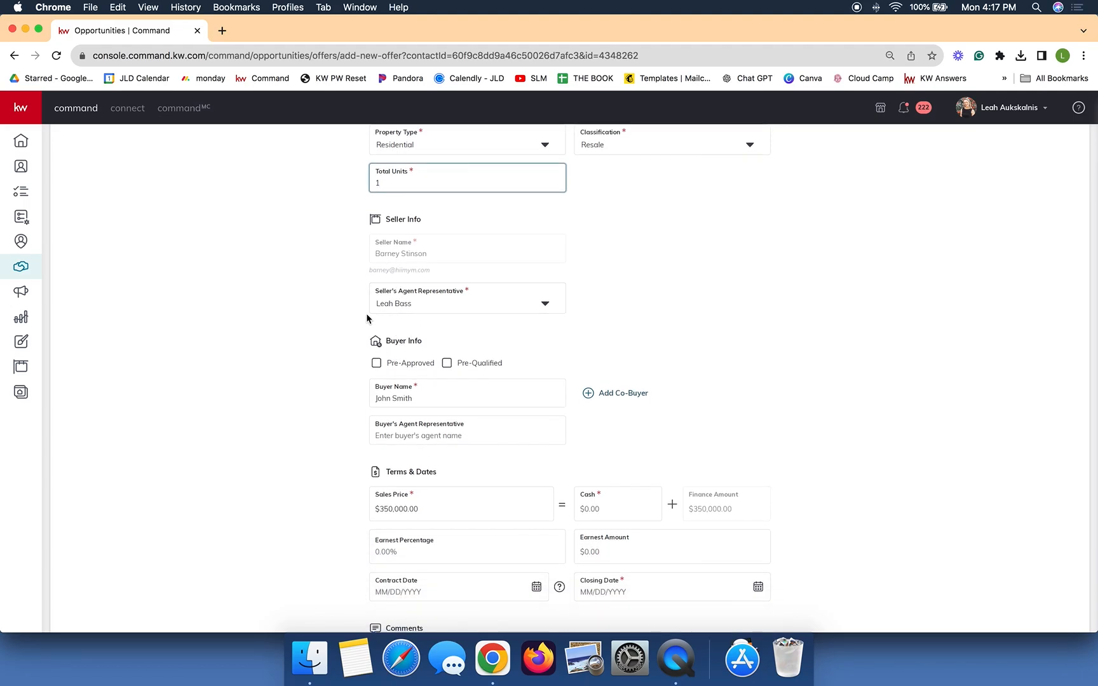
scroll(433, 317, "down", 3)
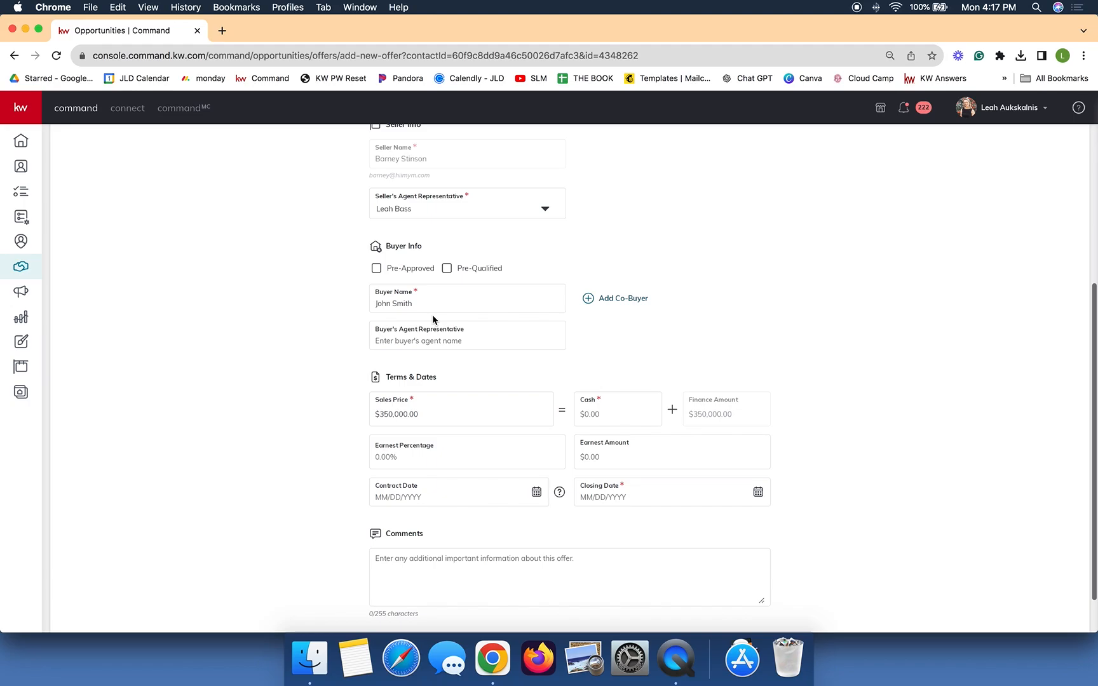
left_click(398, 307)
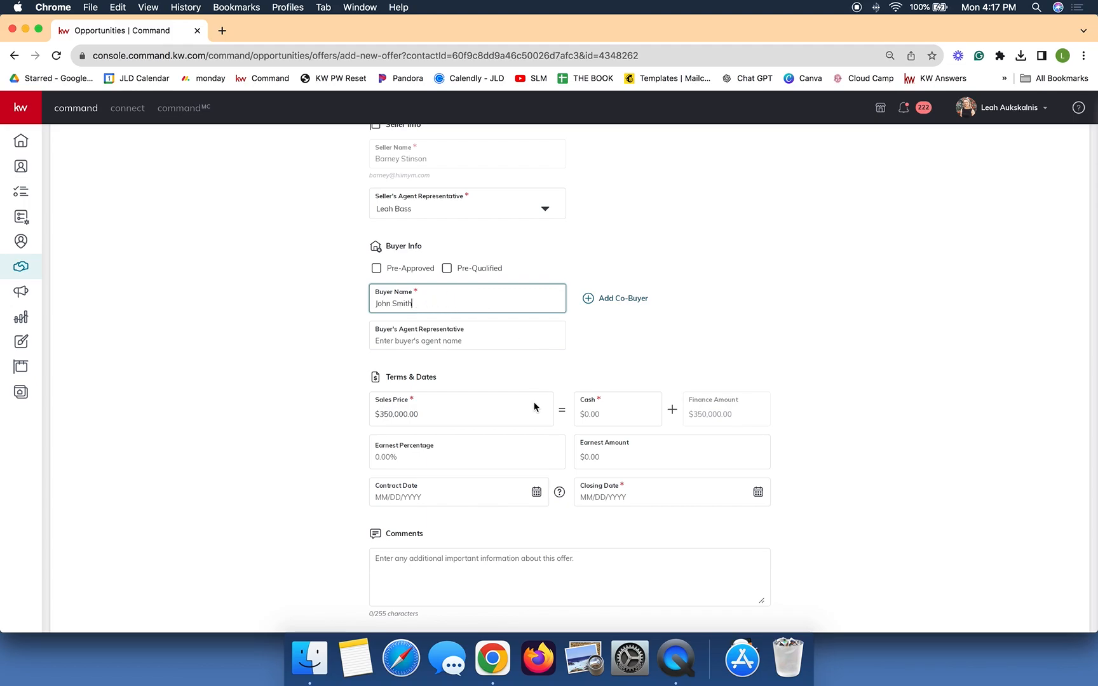
Step: Set the sales price to $350,000 and the cash amount to $100,000
left_click(438, 415)
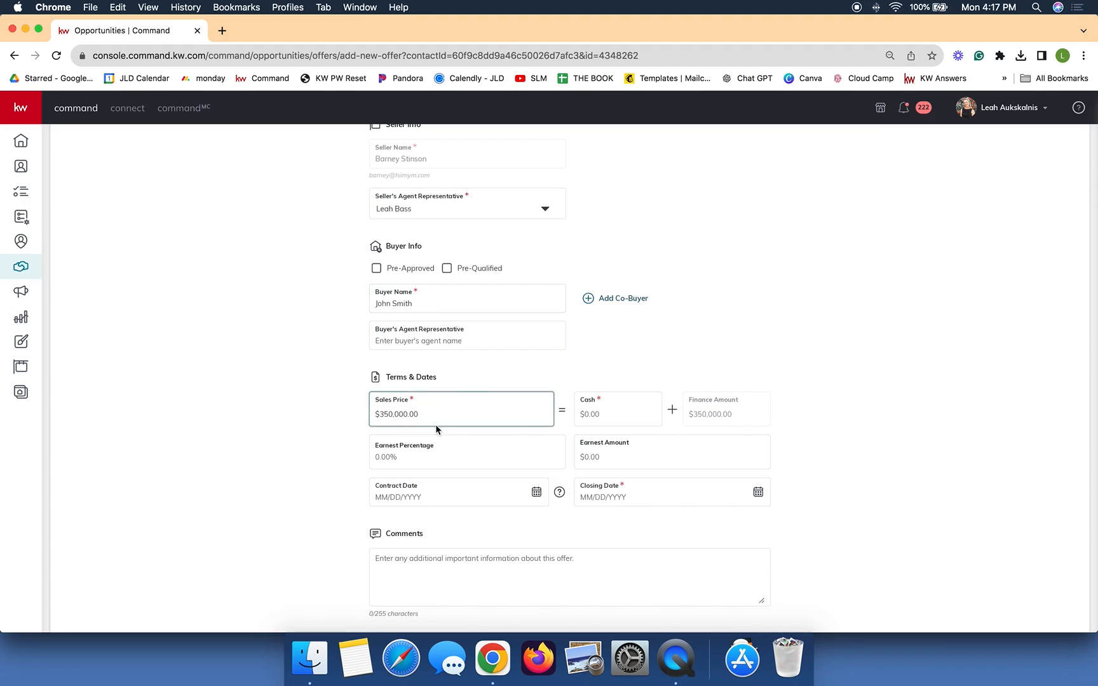
left_click_drag(418, 417, 342, 417)
type("3500000")
key("BackSpace")
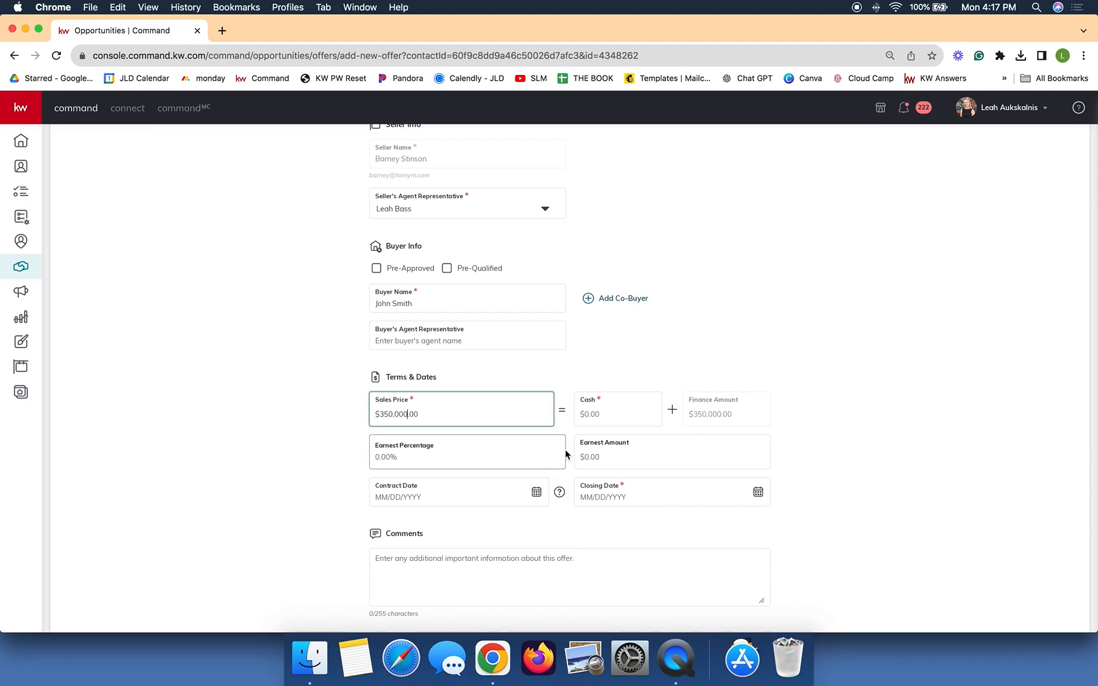
left_click(626, 415)
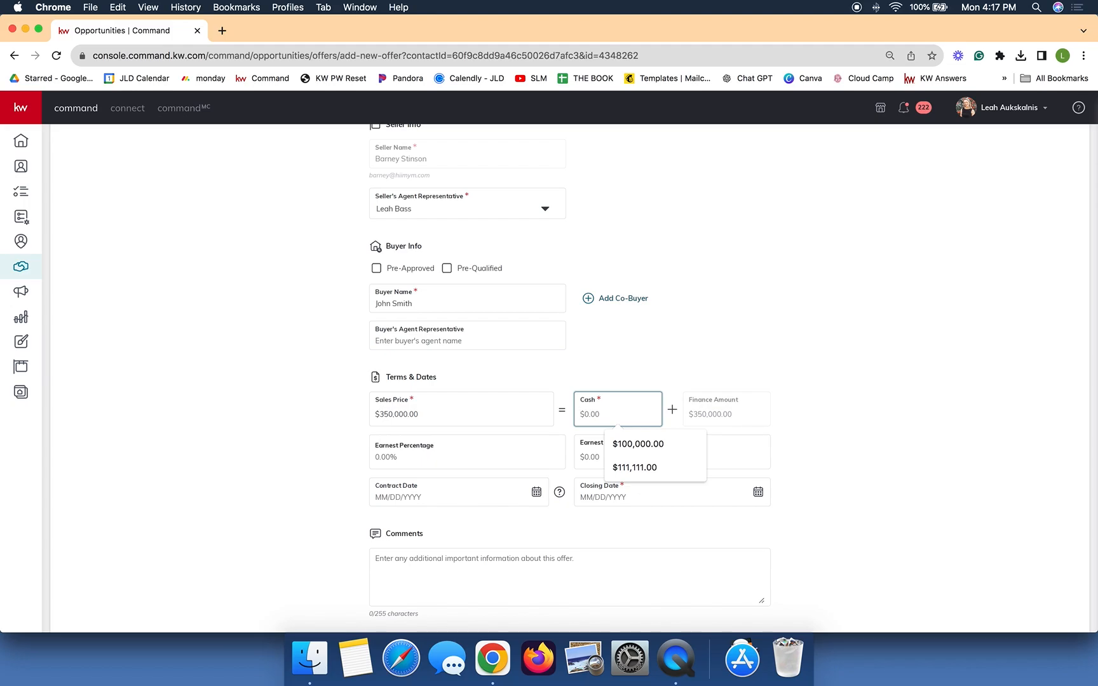
type("100,")
type("00")
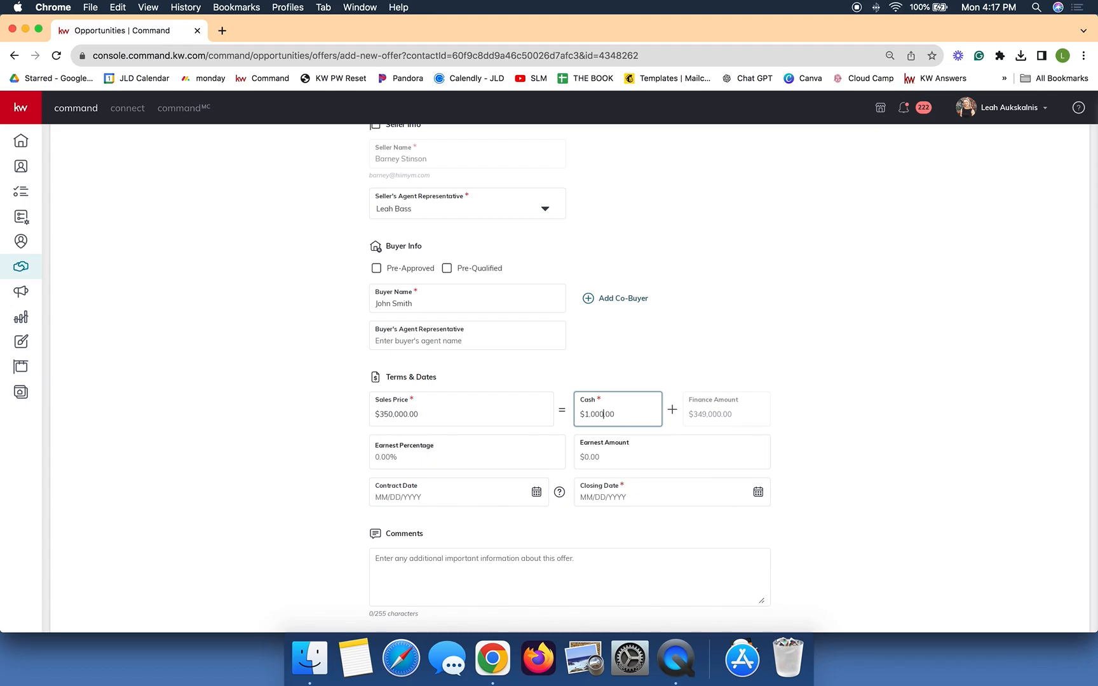
type("0")
Step: Set the offer's closing date to 08/29/2024
left_click(623, 498)
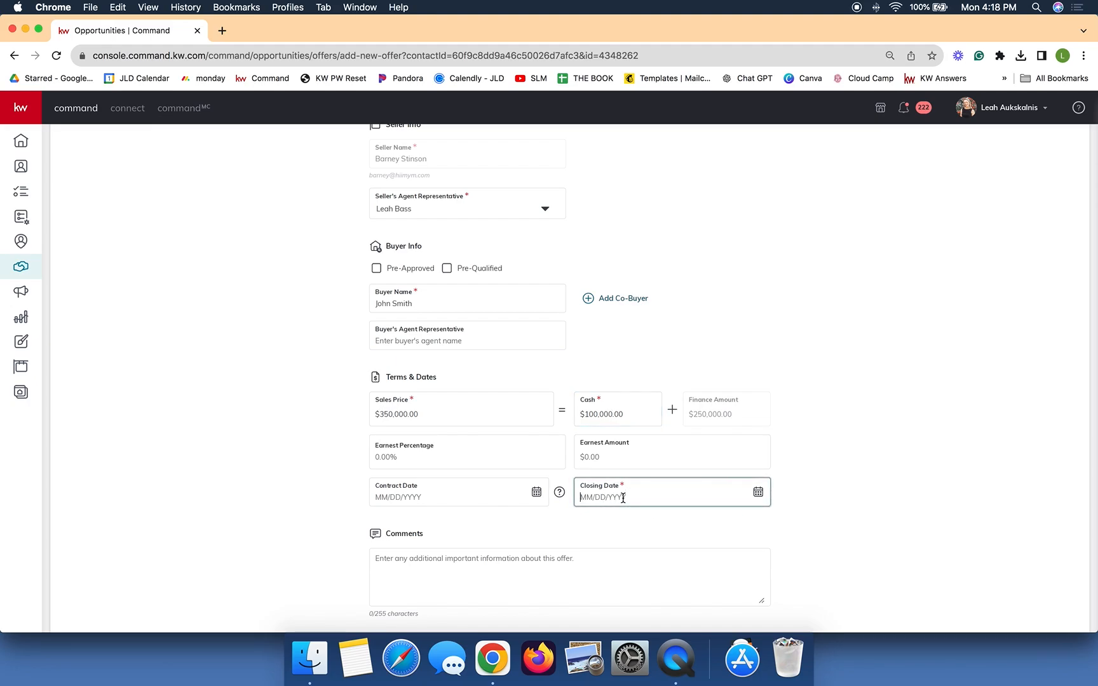
left_click(760, 494)
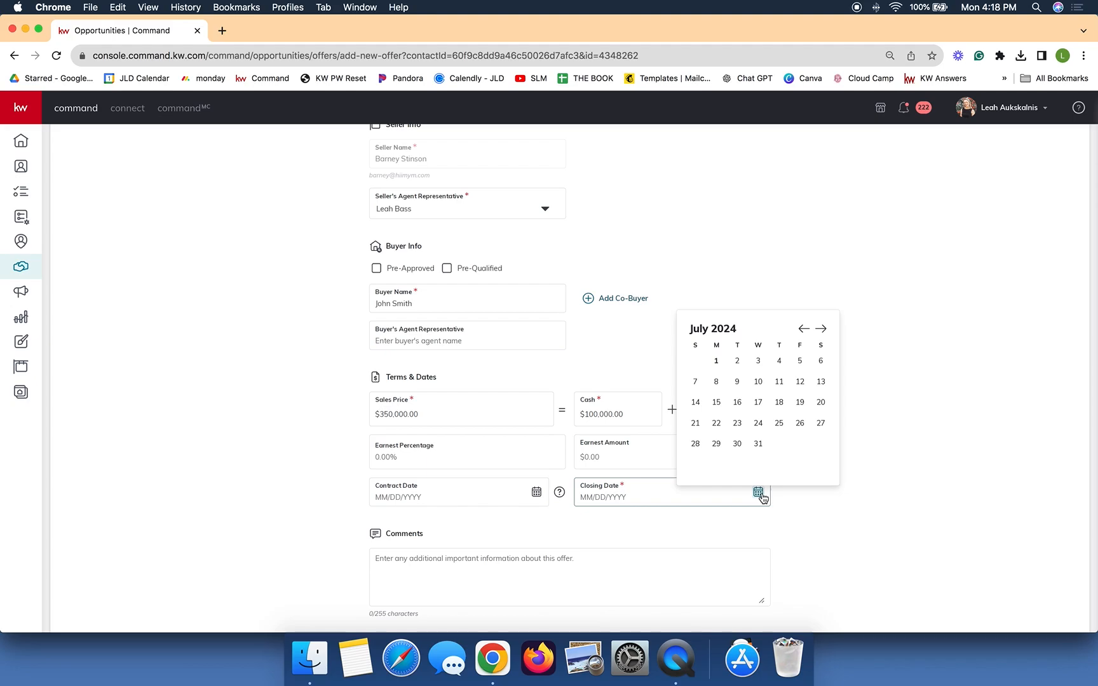
left_click(822, 330)
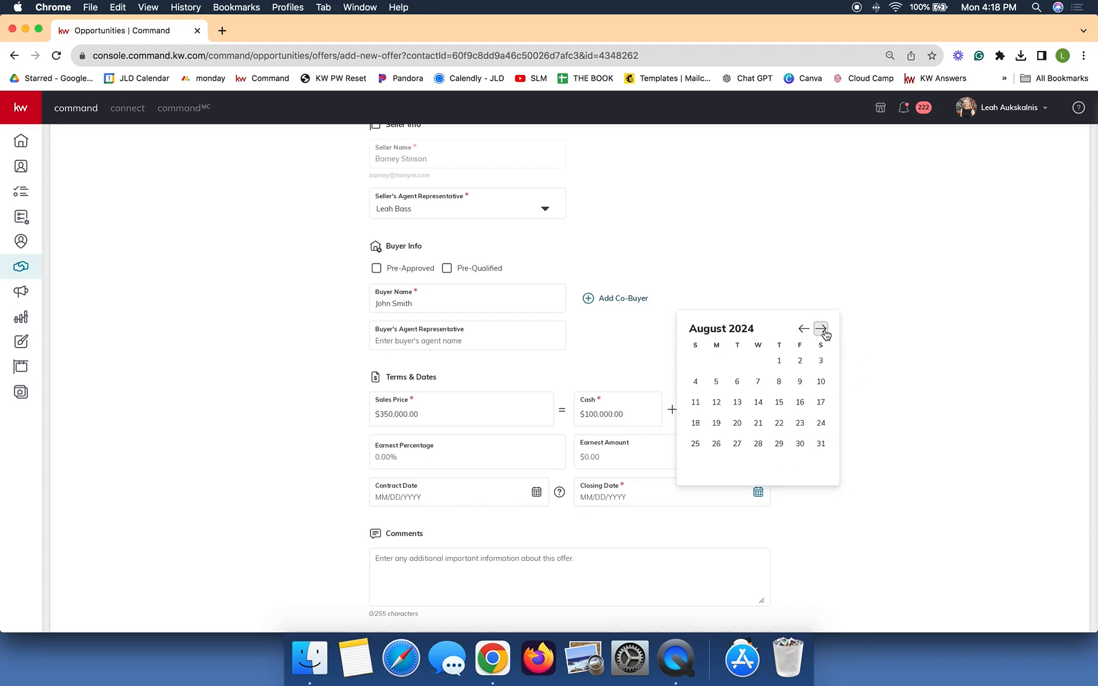
left_click(777, 445)
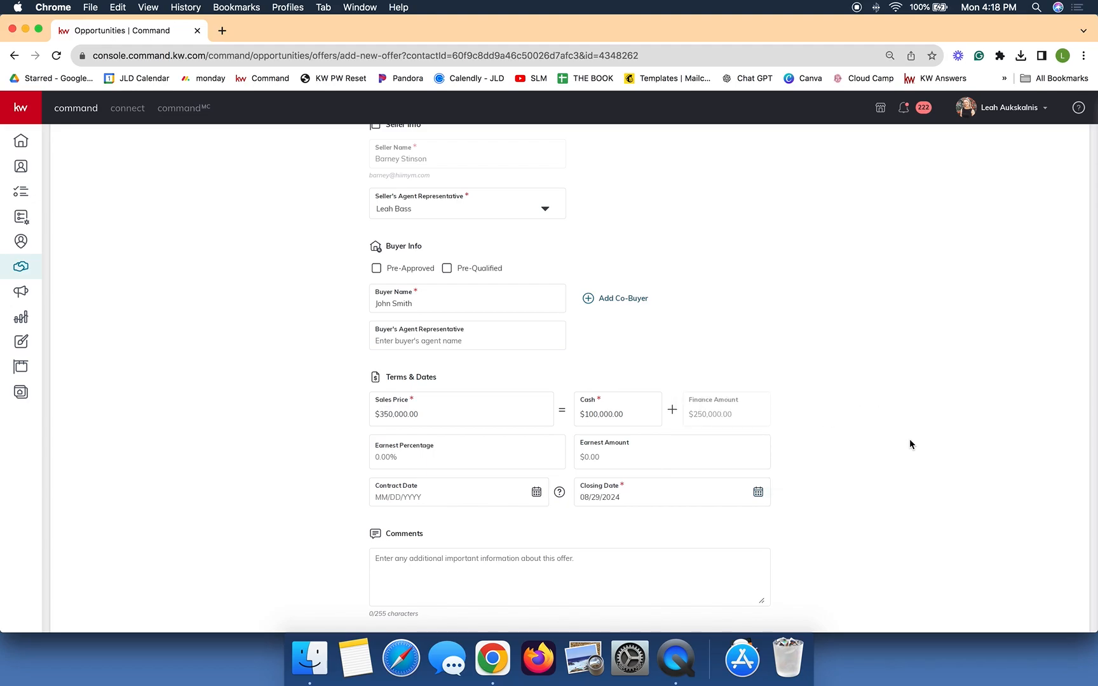
scroll(912, 455, "down", 2)
left_click(507, 519)
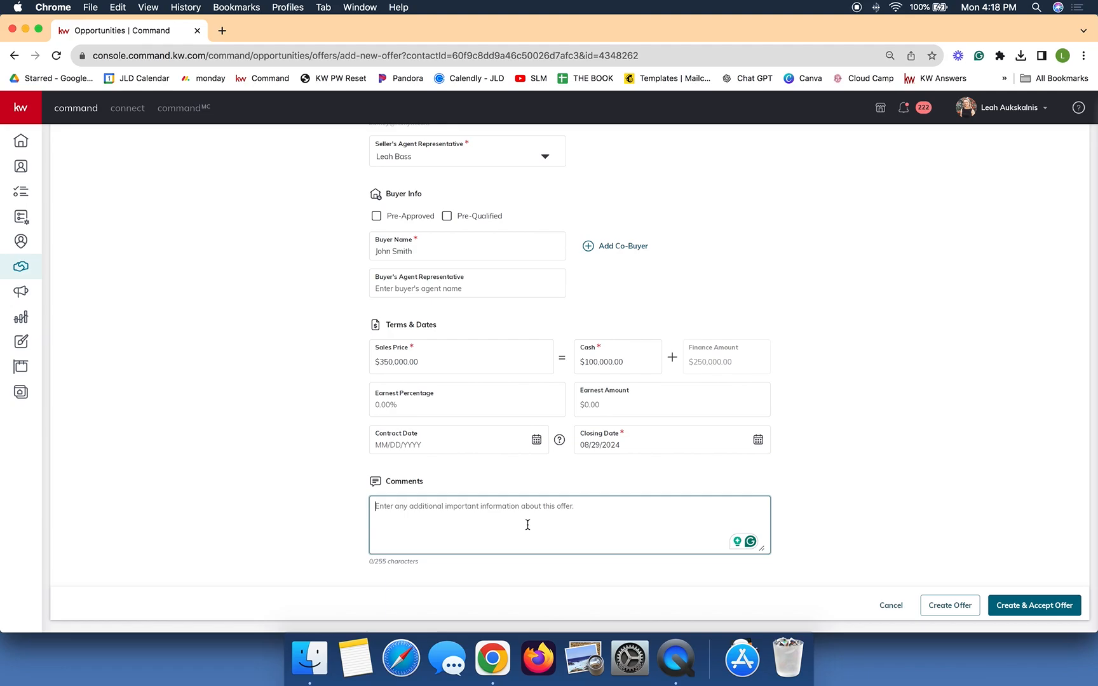
Step: Set the contract date to 07/01/2024 and create and accept the offer
left_click(1042, 607)
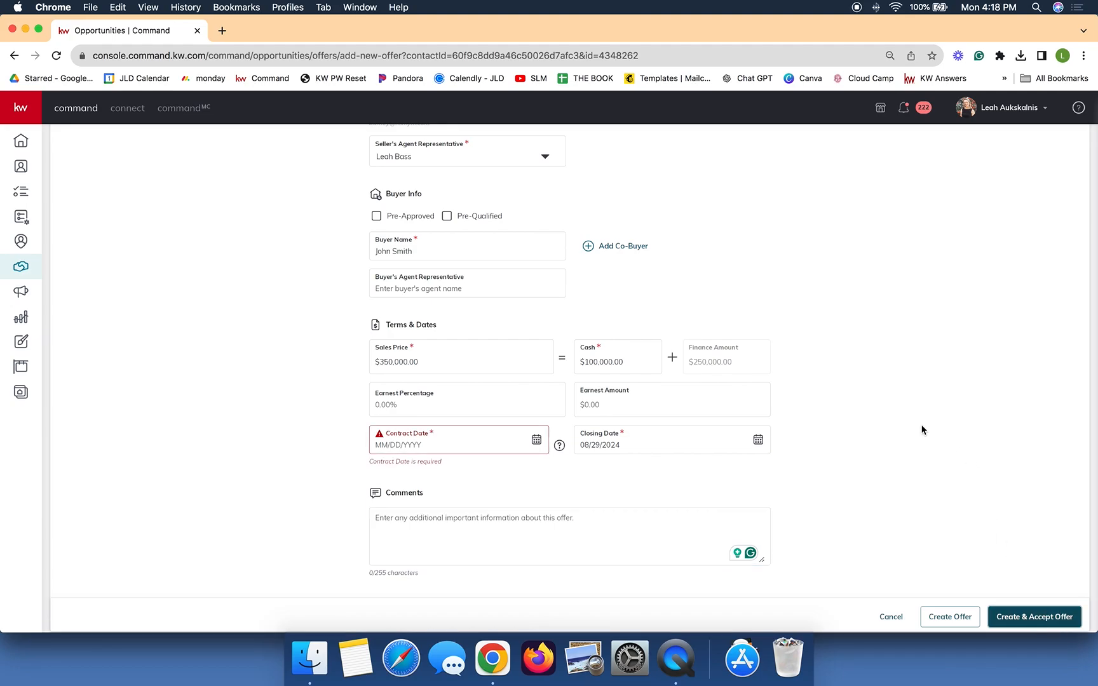
left_click(537, 440)
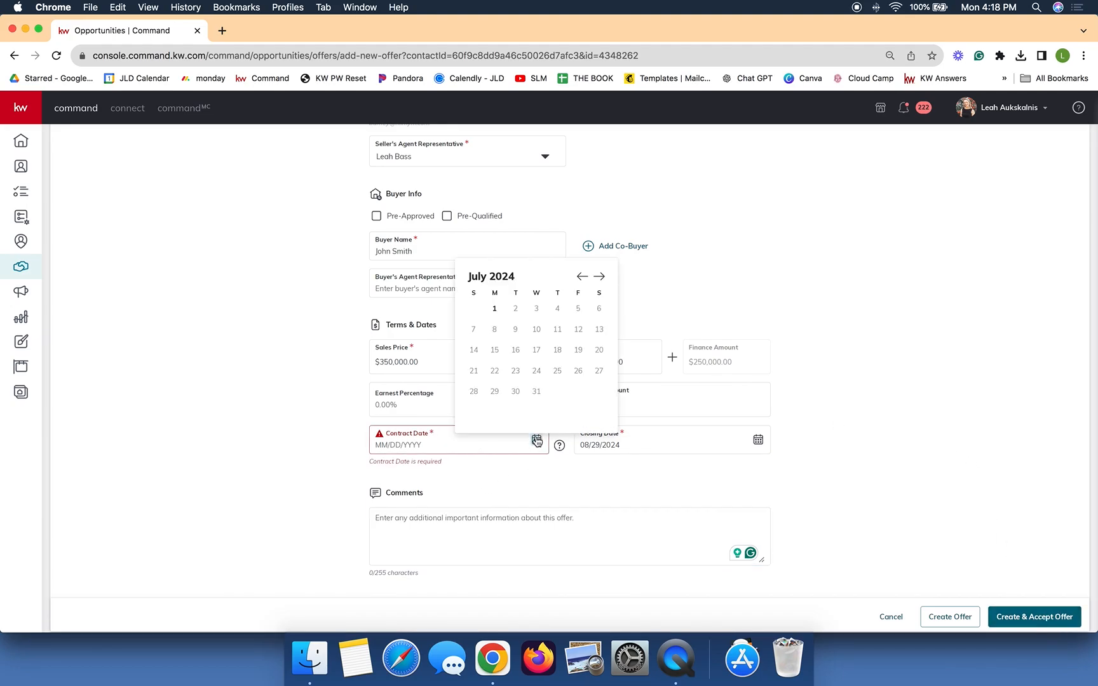
left_click(495, 308)
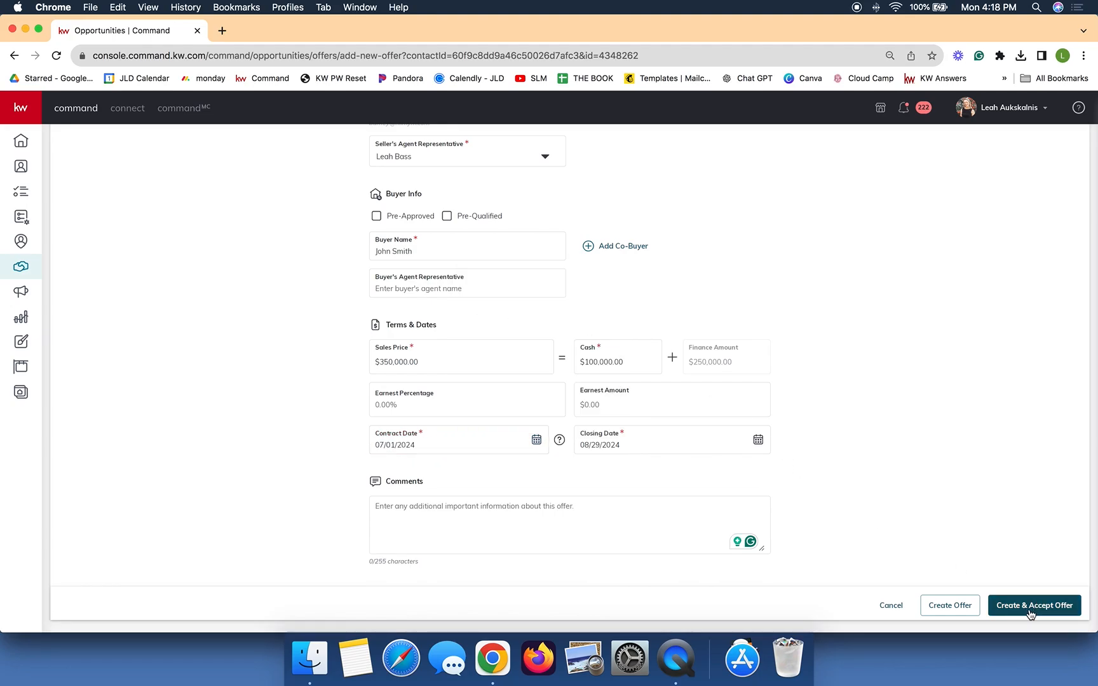
left_click(1055, 606)
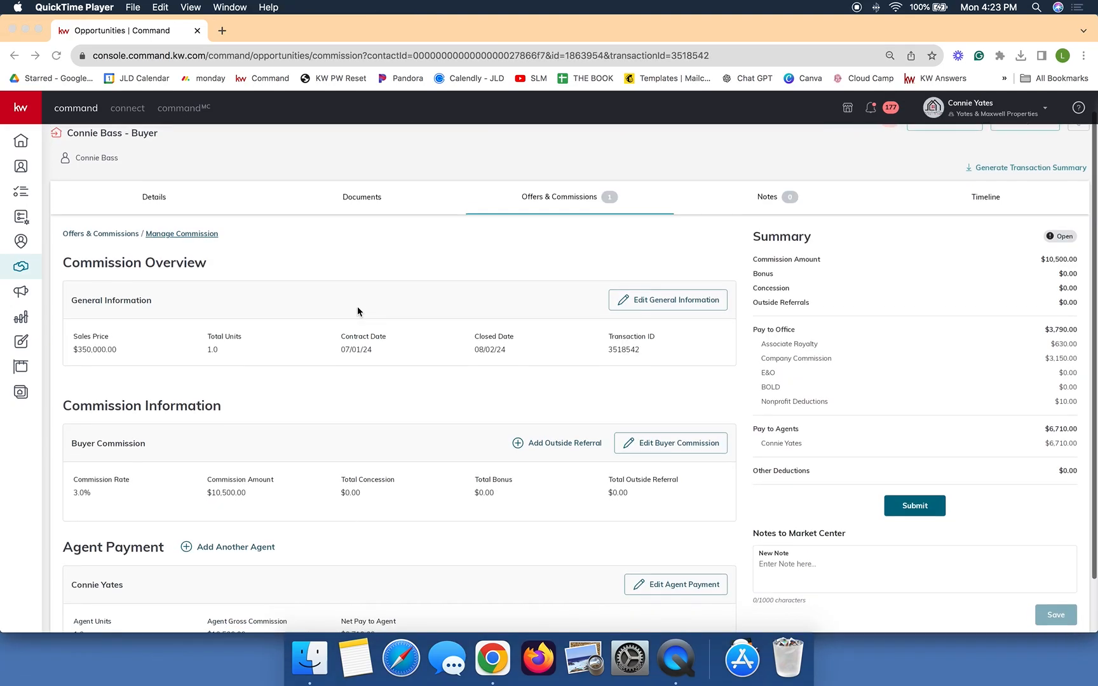
scroll(357, 310, "down", 1)
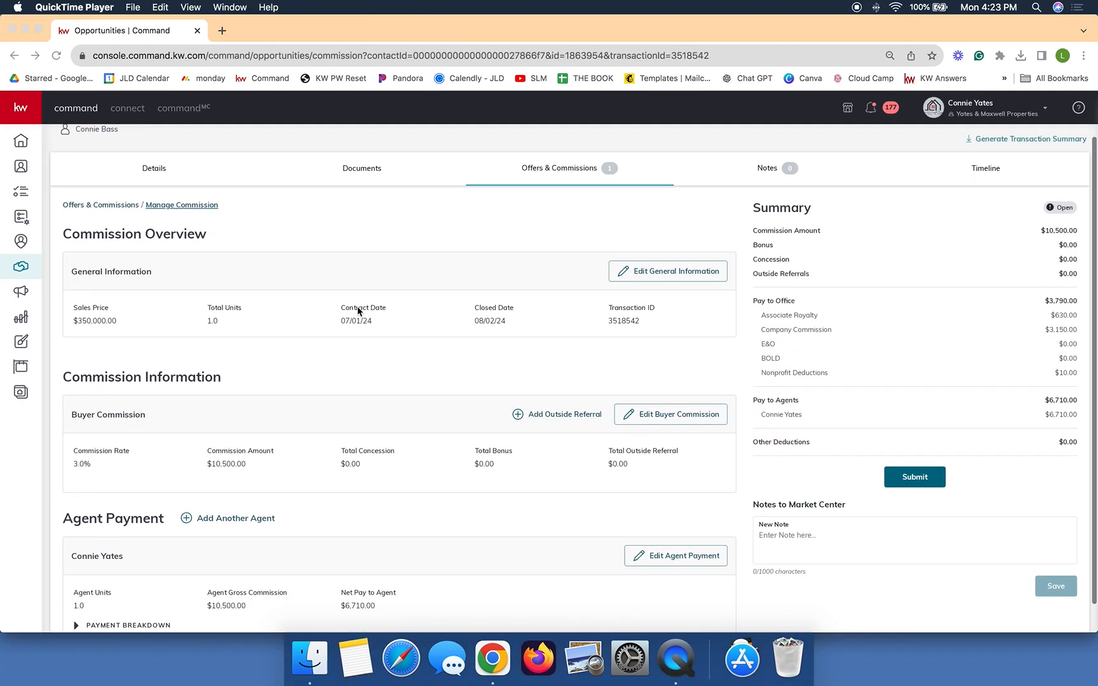
scroll(358, 310, "down", 1)
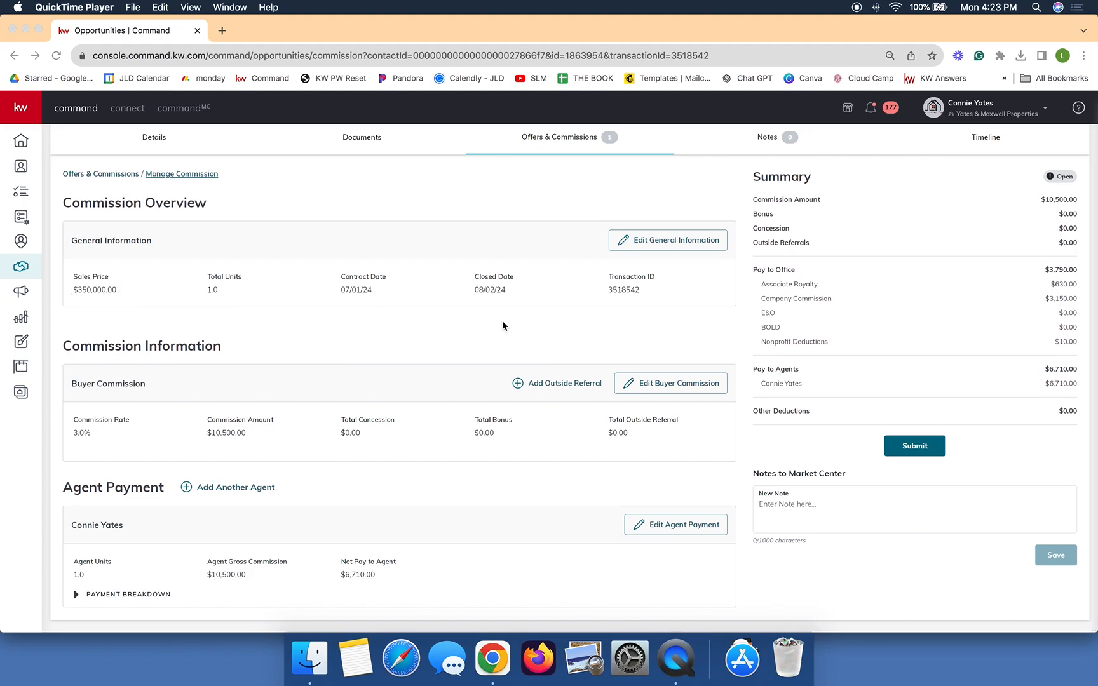
scroll(511, 309, "down", 1)
left_click(677, 388)
left_click(676, 387)
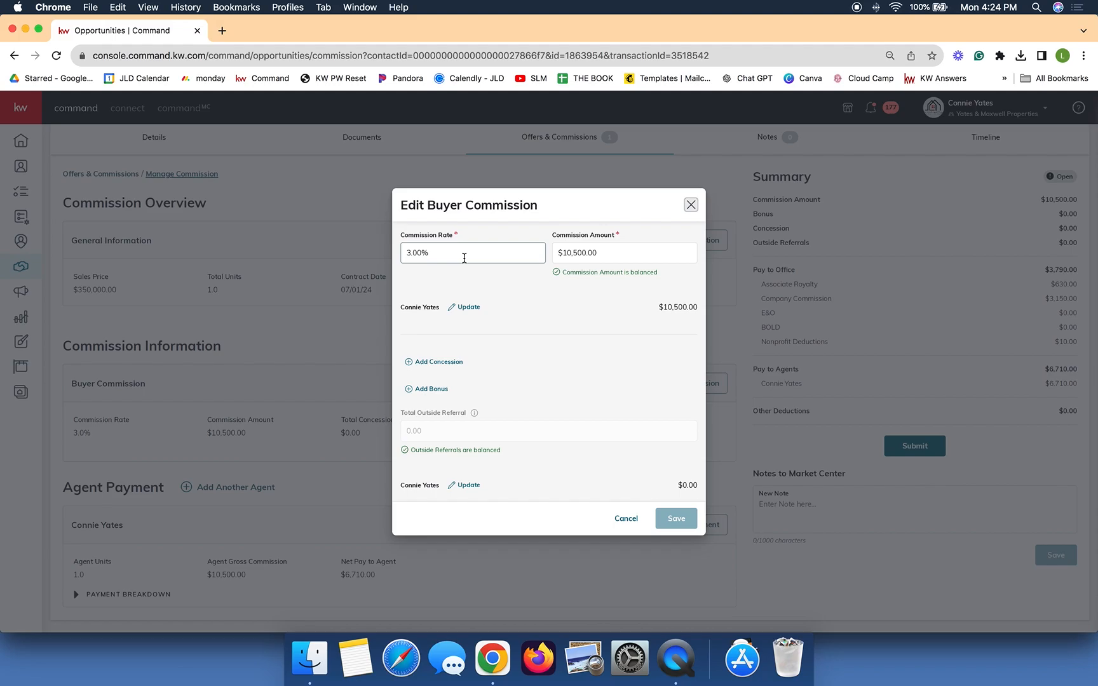
left_click(691, 205)
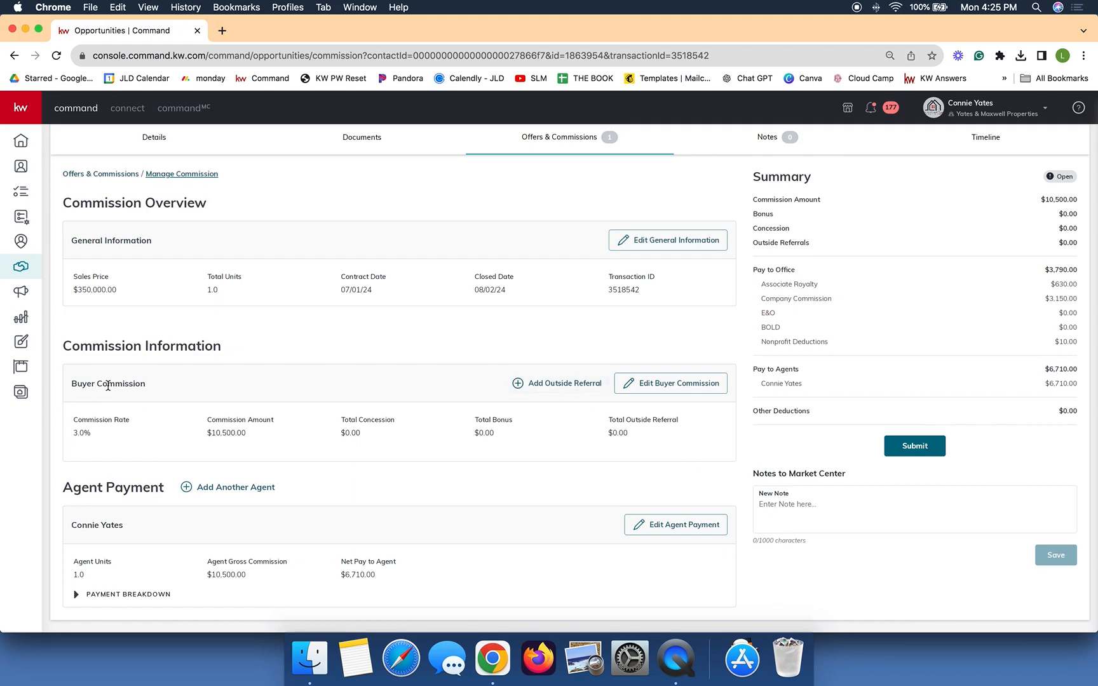
left_click(549, 384)
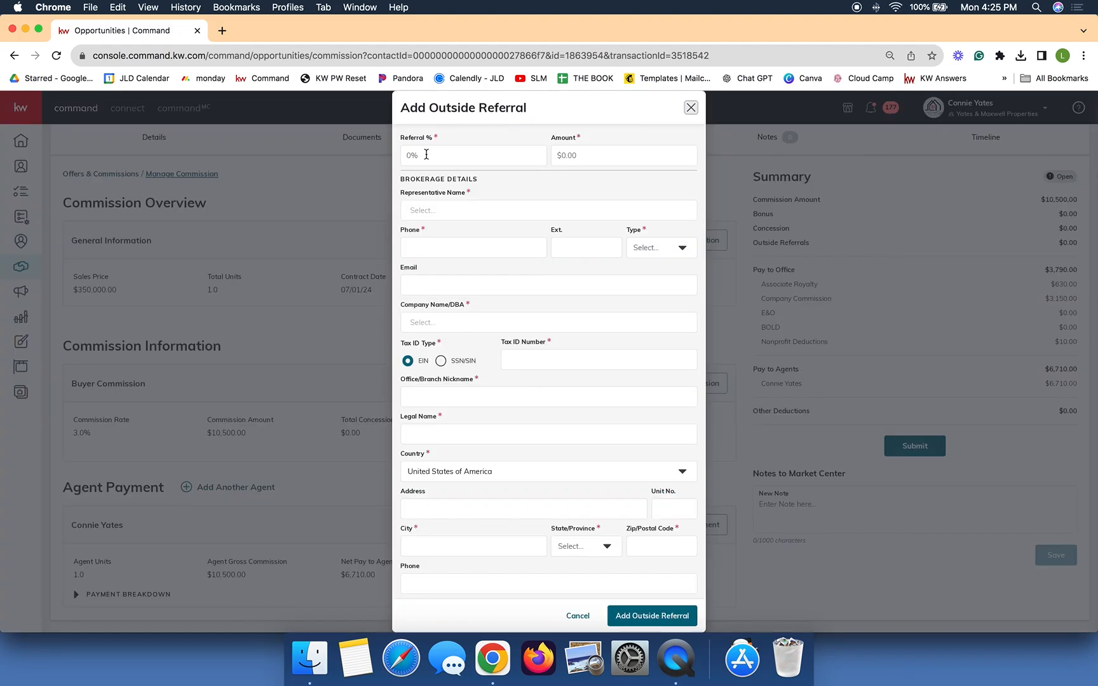
left_click(445, 150)
type("25")
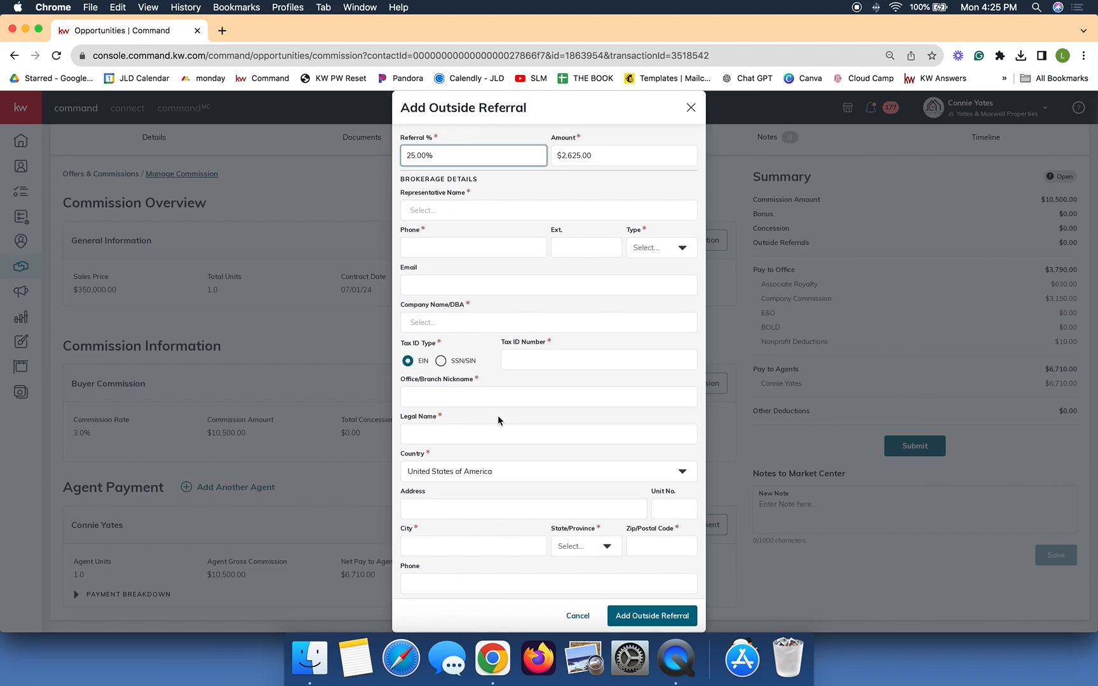
left_click(690, 110)
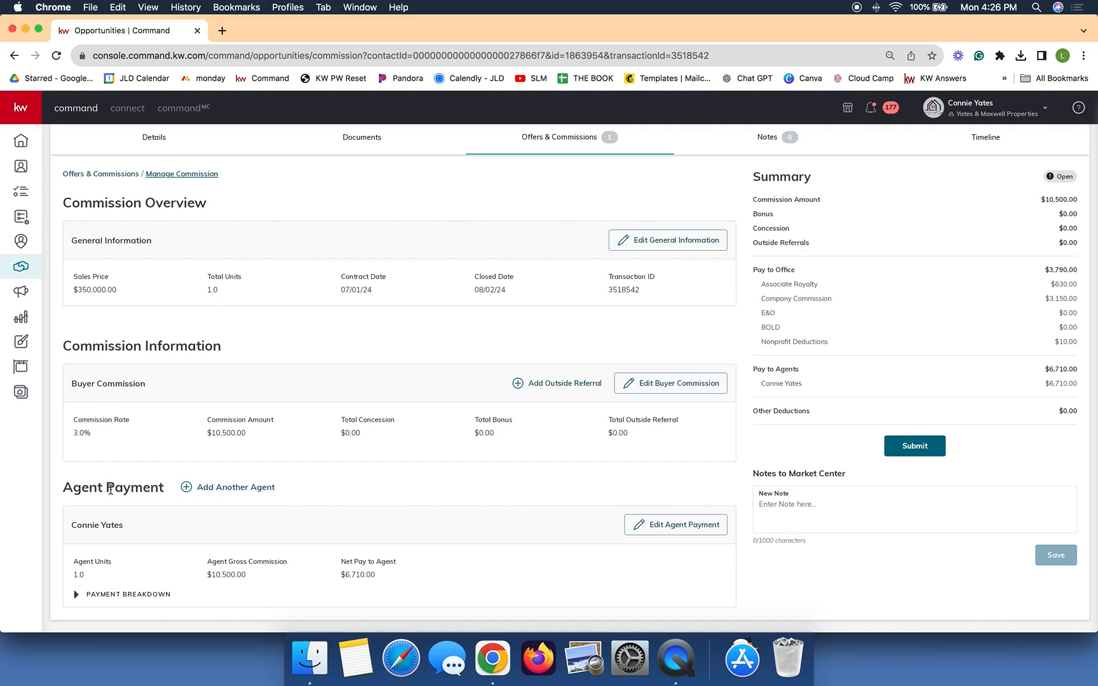
Step: Add the second agent's payment with 0.5 units and a 50% split, then save it
left_click(209, 497)
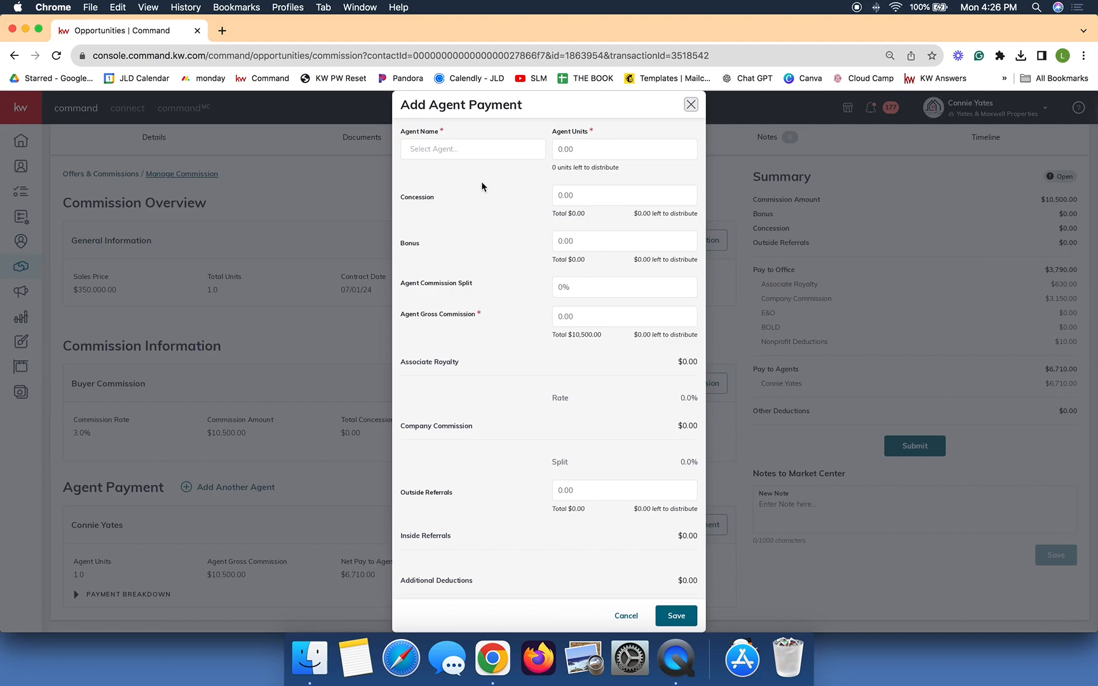
left_click(466, 147)
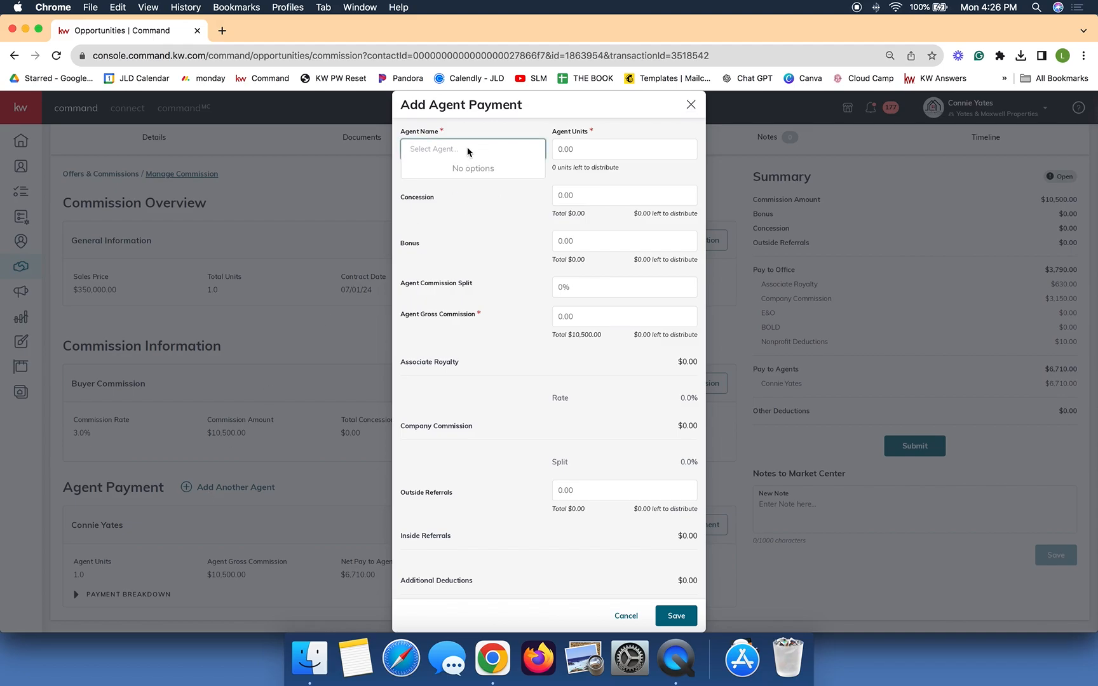
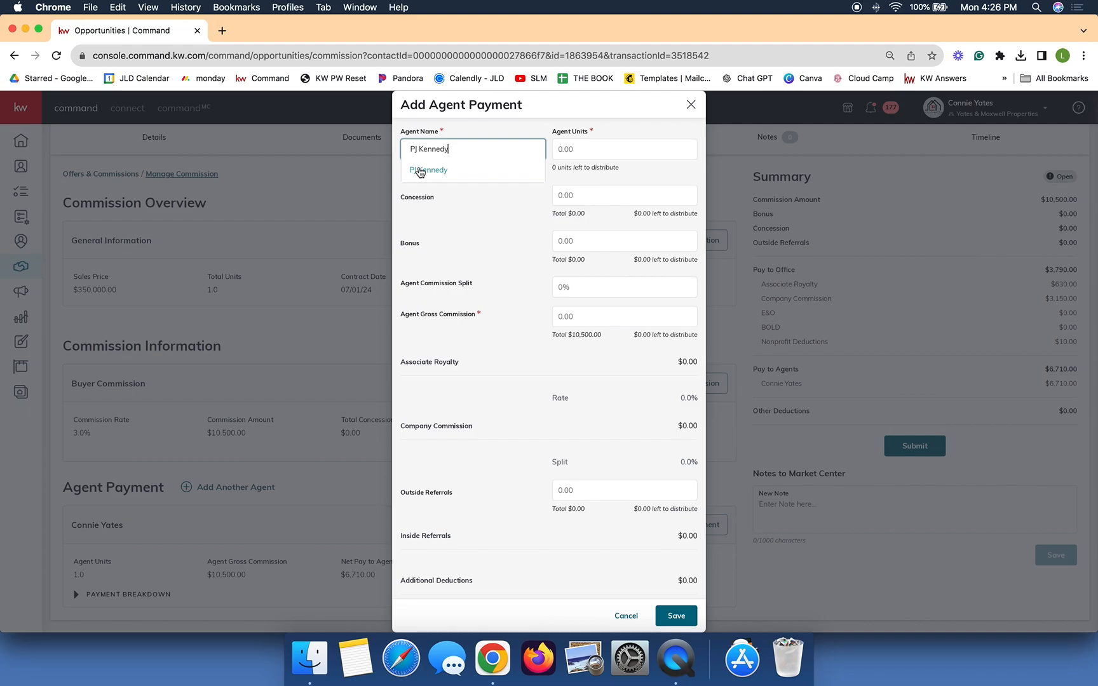
left_click(428, 169)
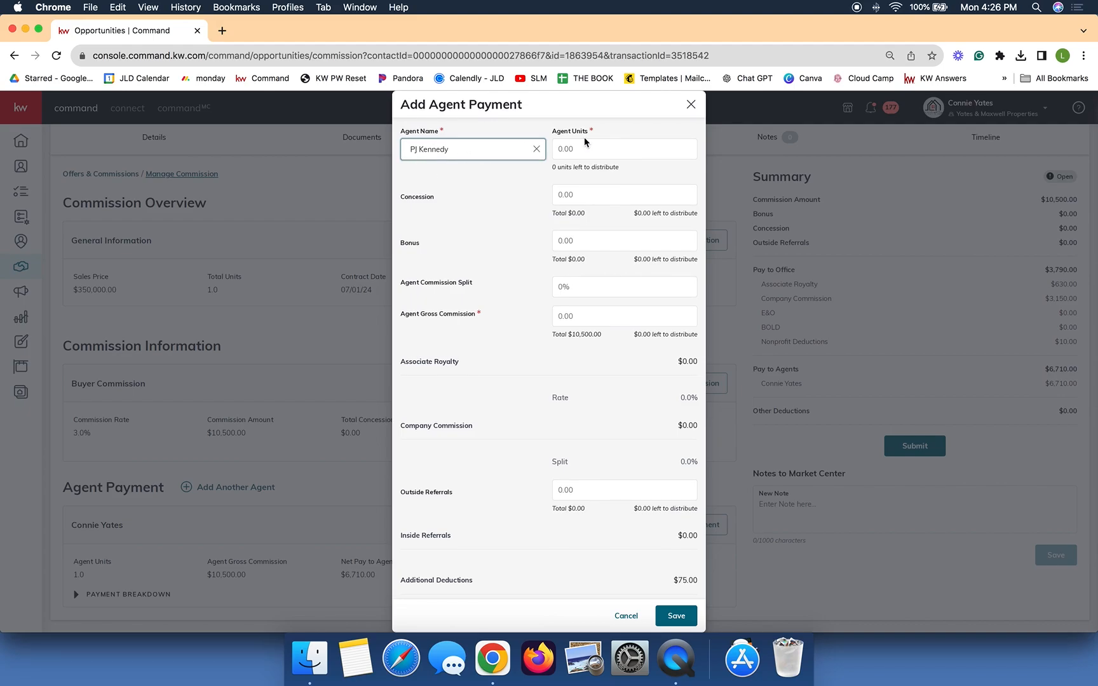
left_click(632, 153)
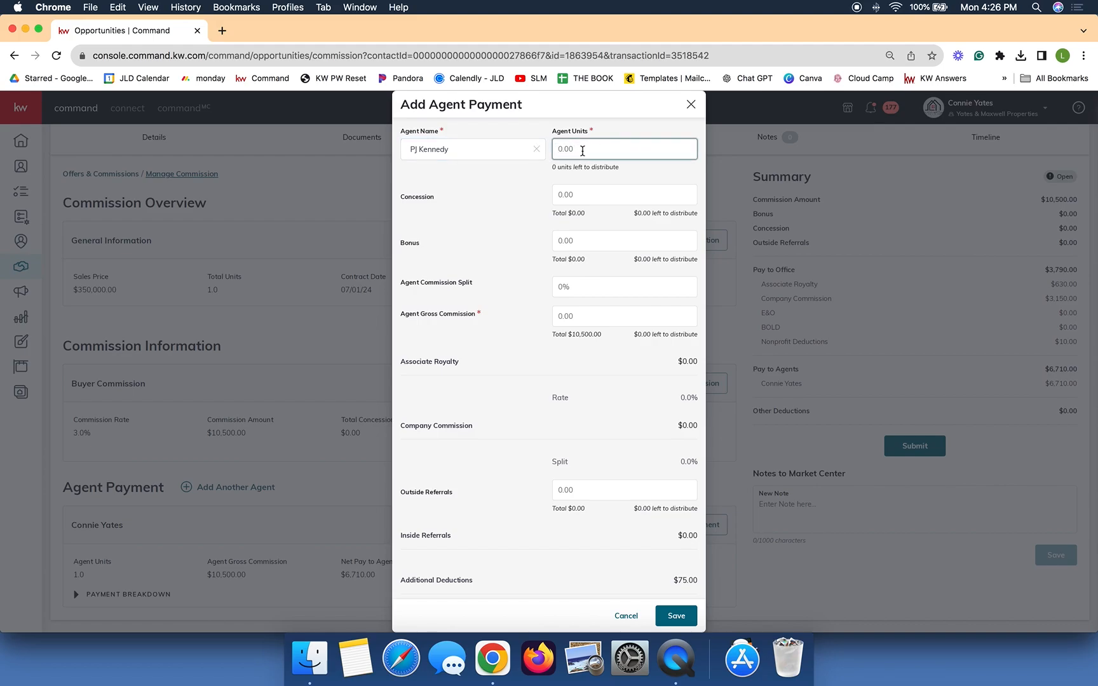
type(".50")
left_click(593, 286)
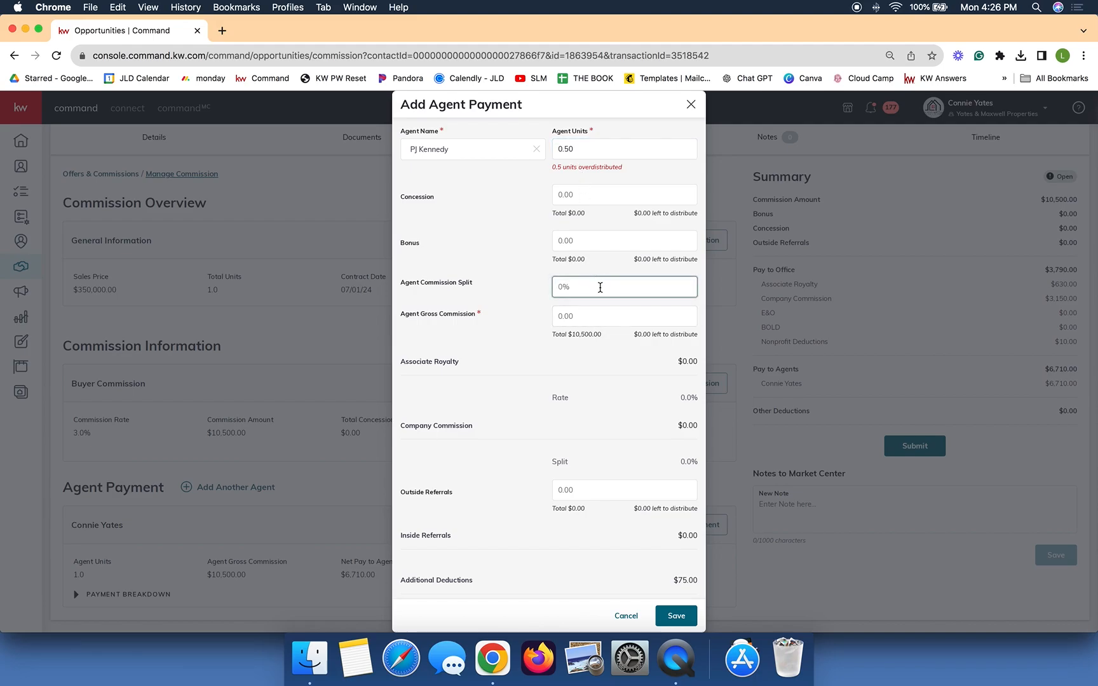
type("50")
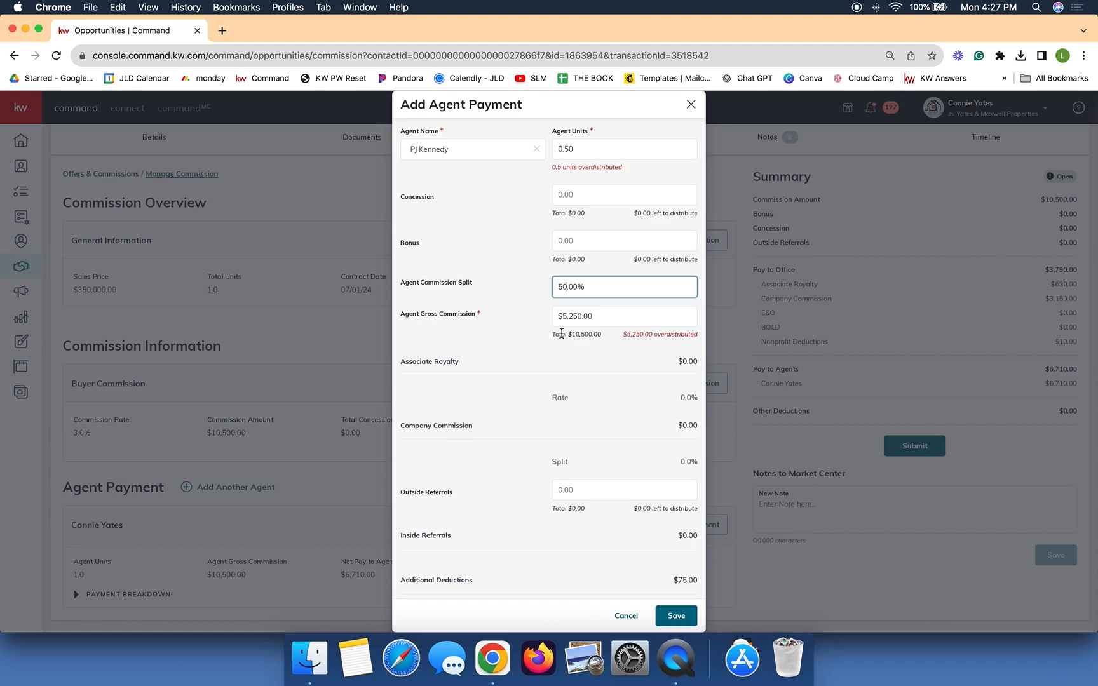
left_click(583, 150)
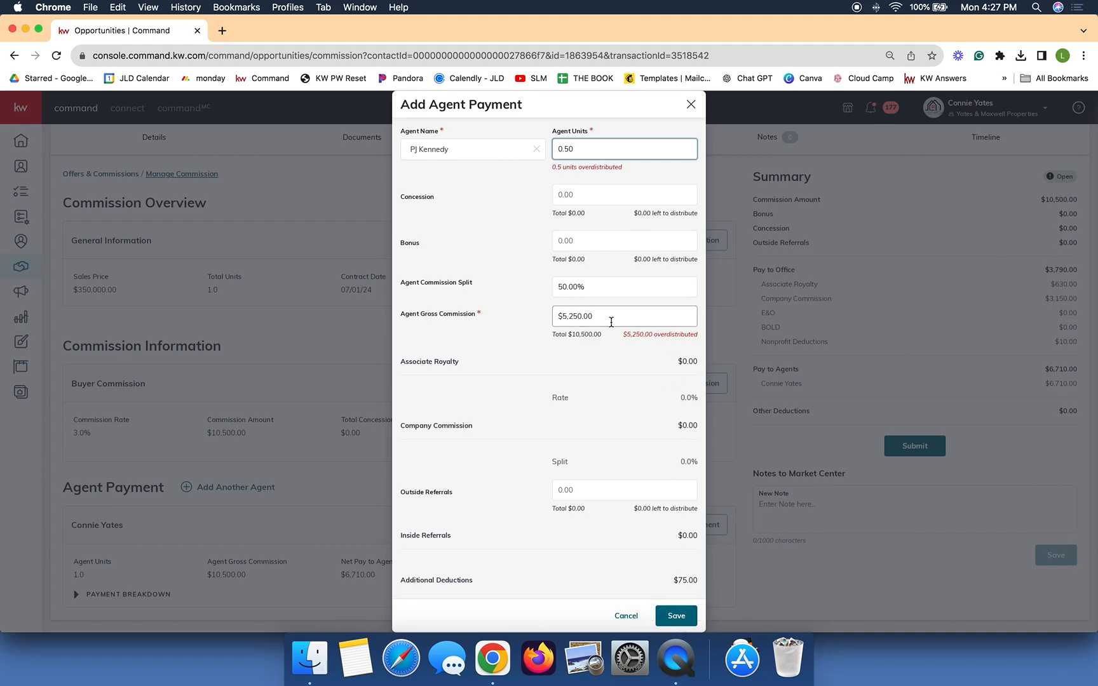
left_click(677, 616)
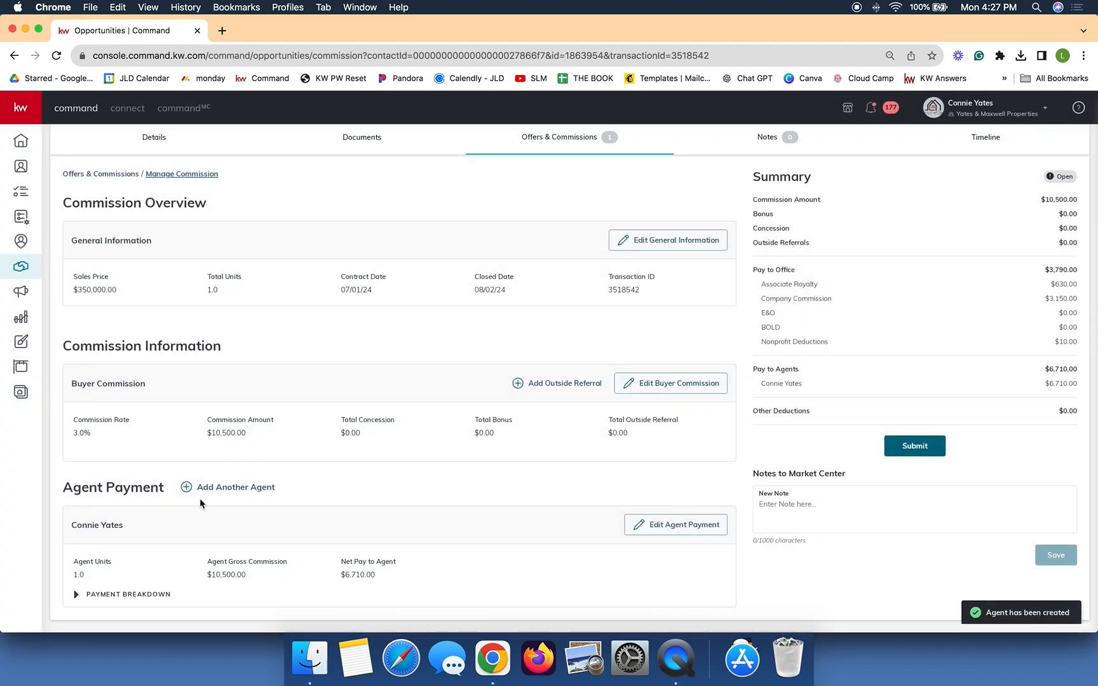
Step: Edit the first agent's payment to 0.5 units and a 50% split, then save it
scroll(228, 500, "down", 3)
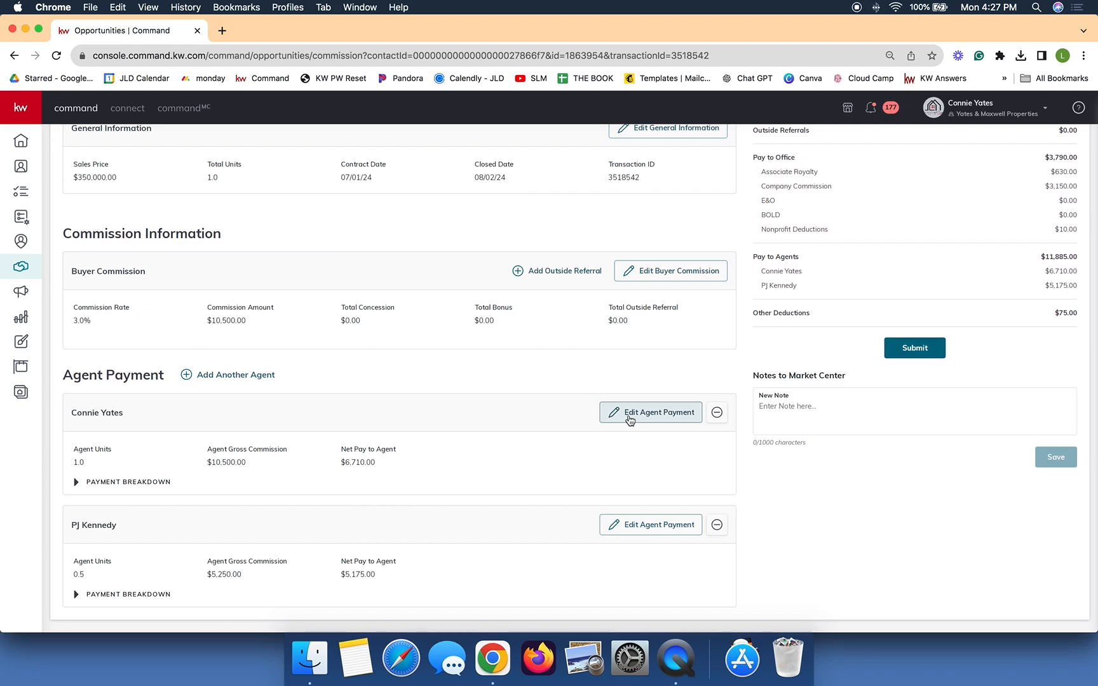
left_click(643, 413)
double_click(565, 148)
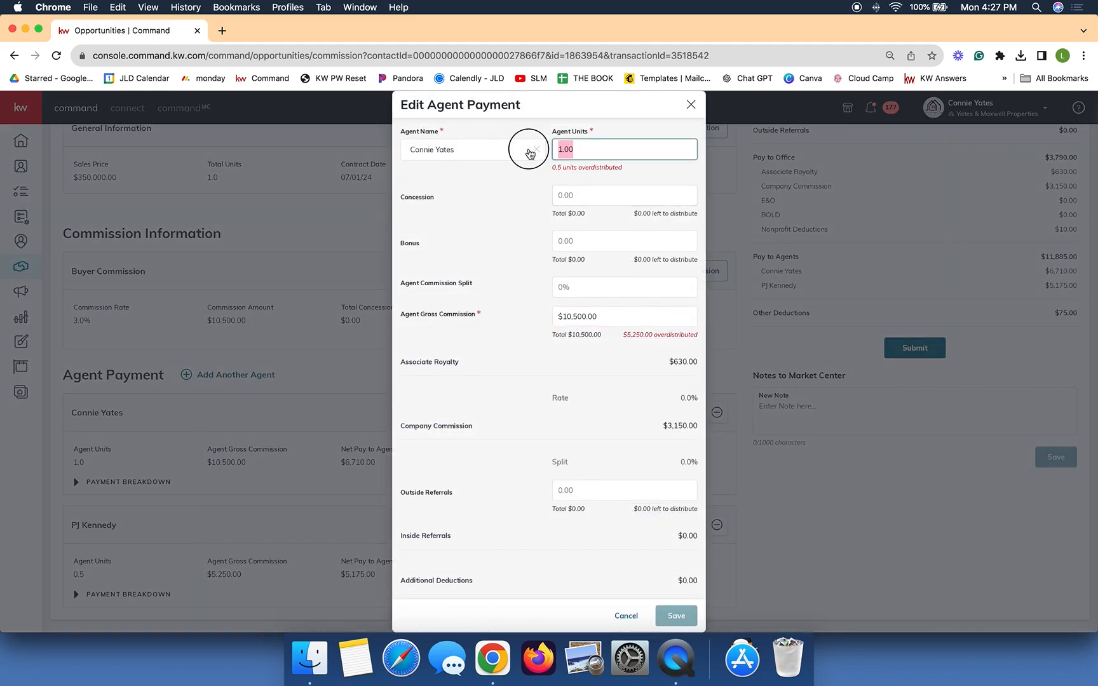
type("5")
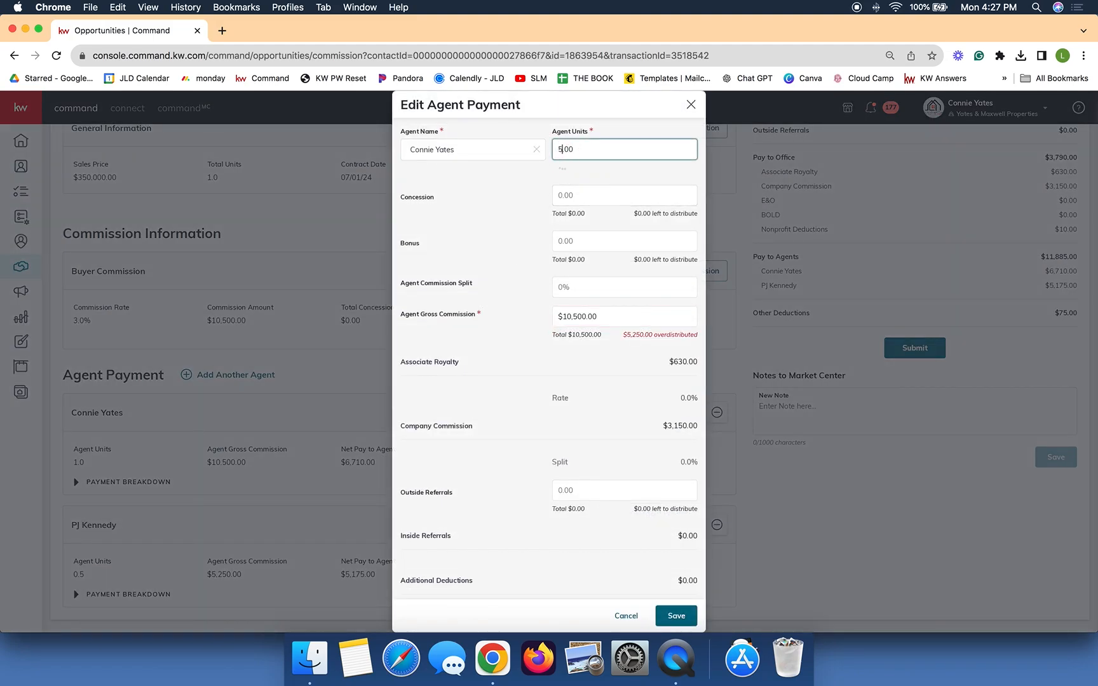
key("BackSpace")
type("0.5")
left_click(601, 278)
left_click(612, 287)
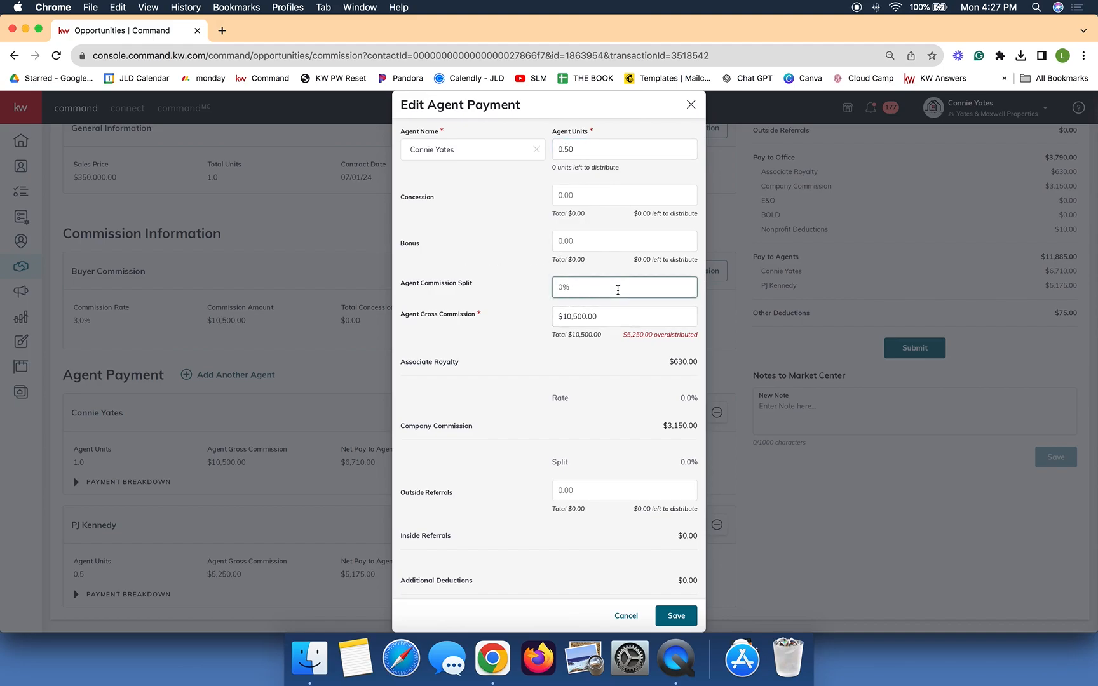
type("50")
left_click(505, 295)
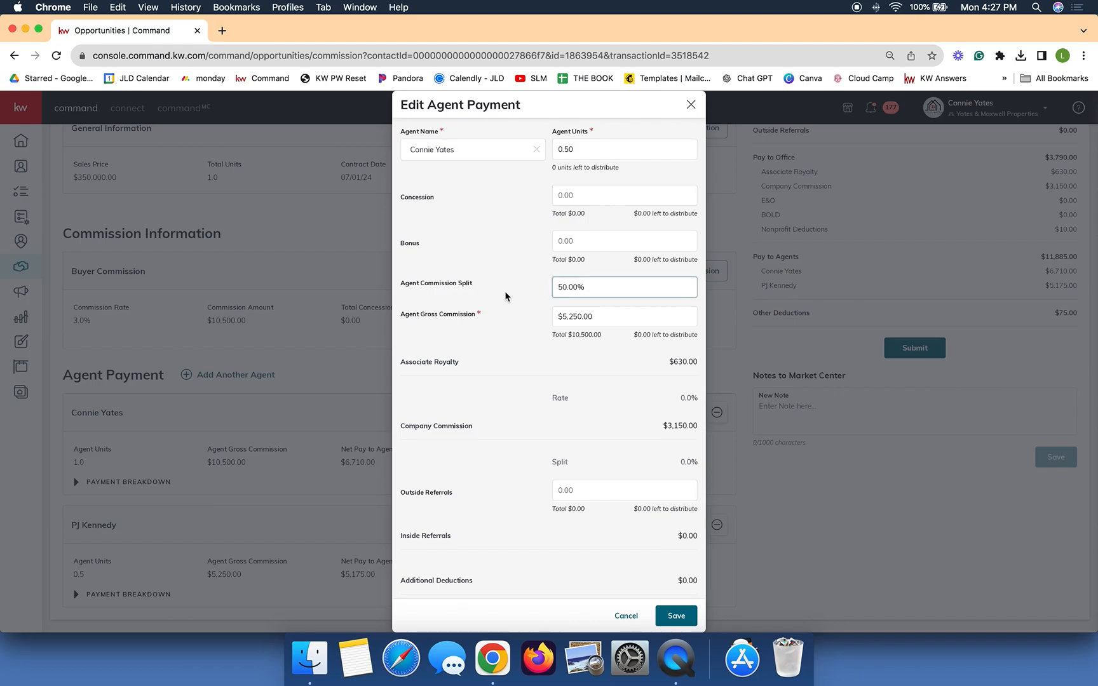
left_click(579, 322)
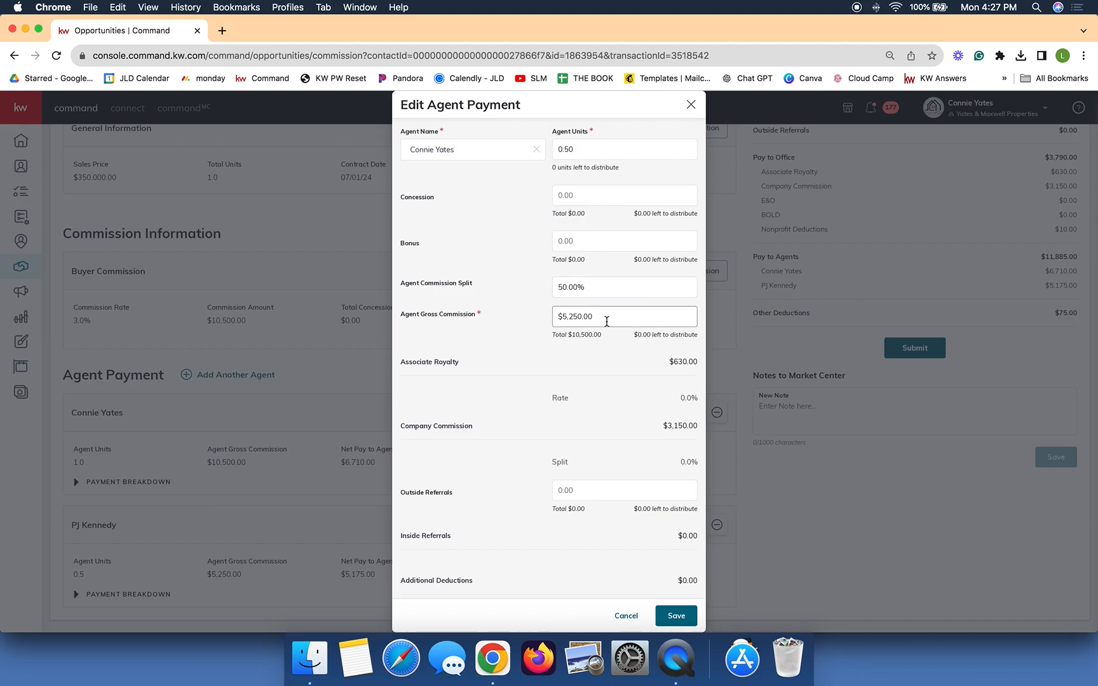
left_click(591, 338)
left_click(676, 616)
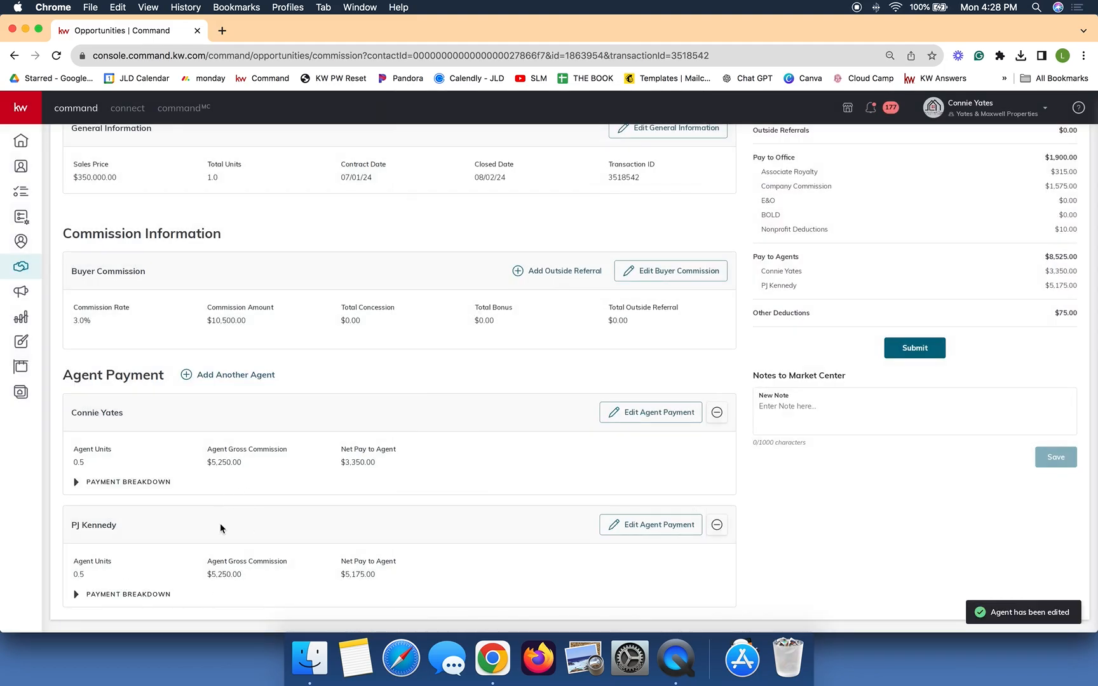
left_click_drag(228, 578, 279, 444)
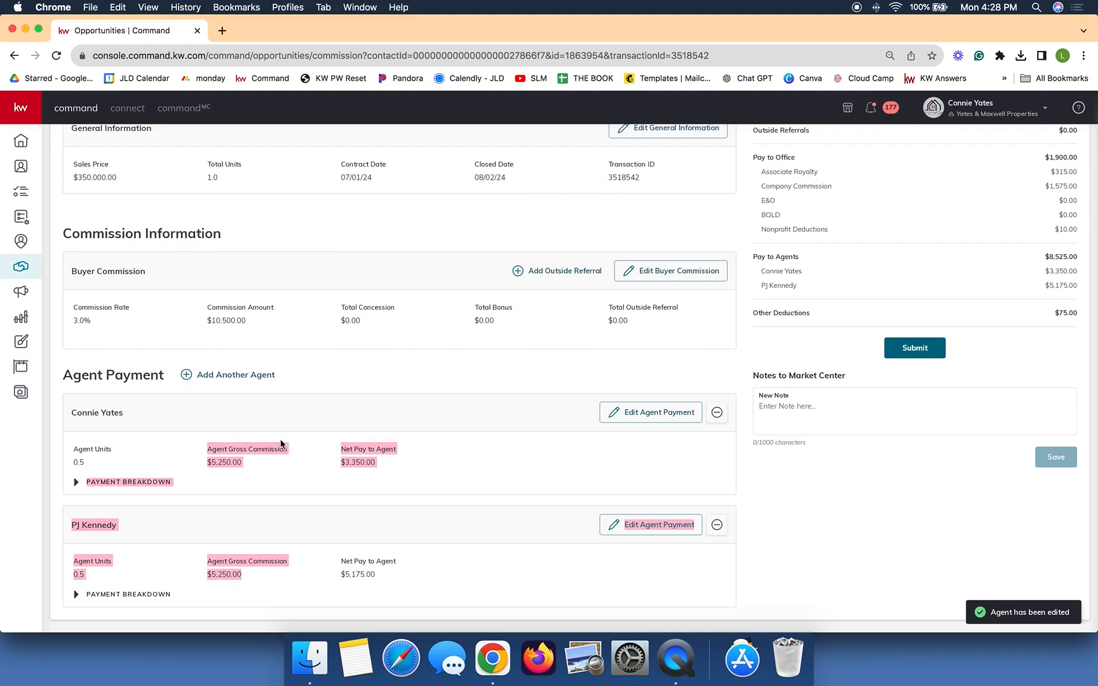
left_click(229, 342)
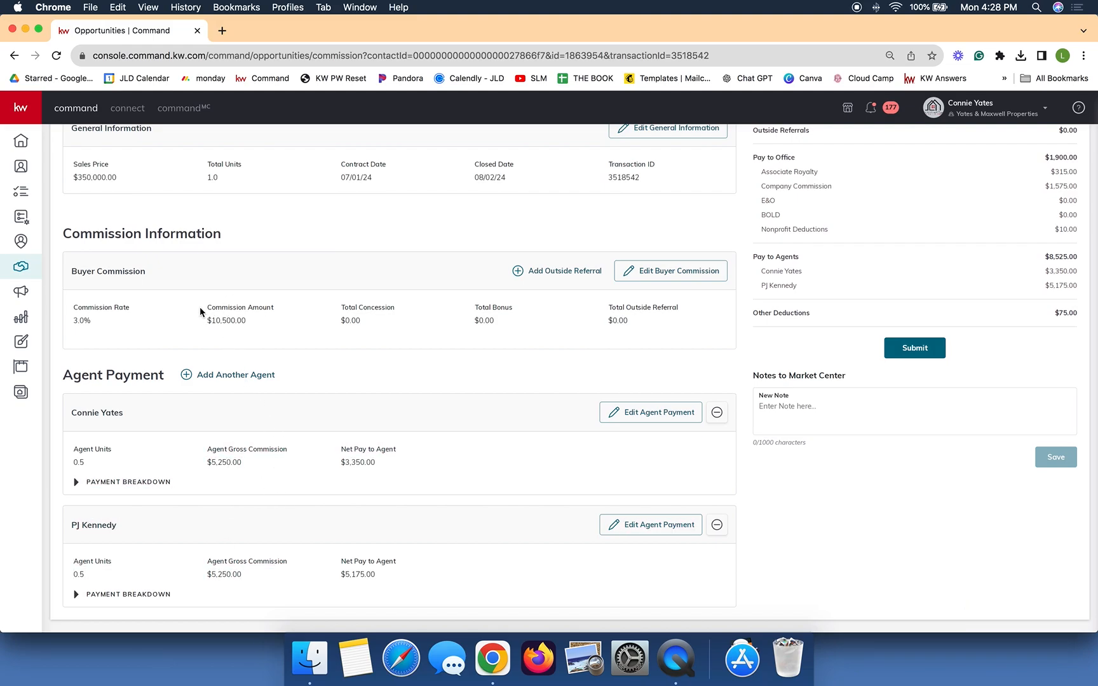
scroll(1024, 325, "up", 3)
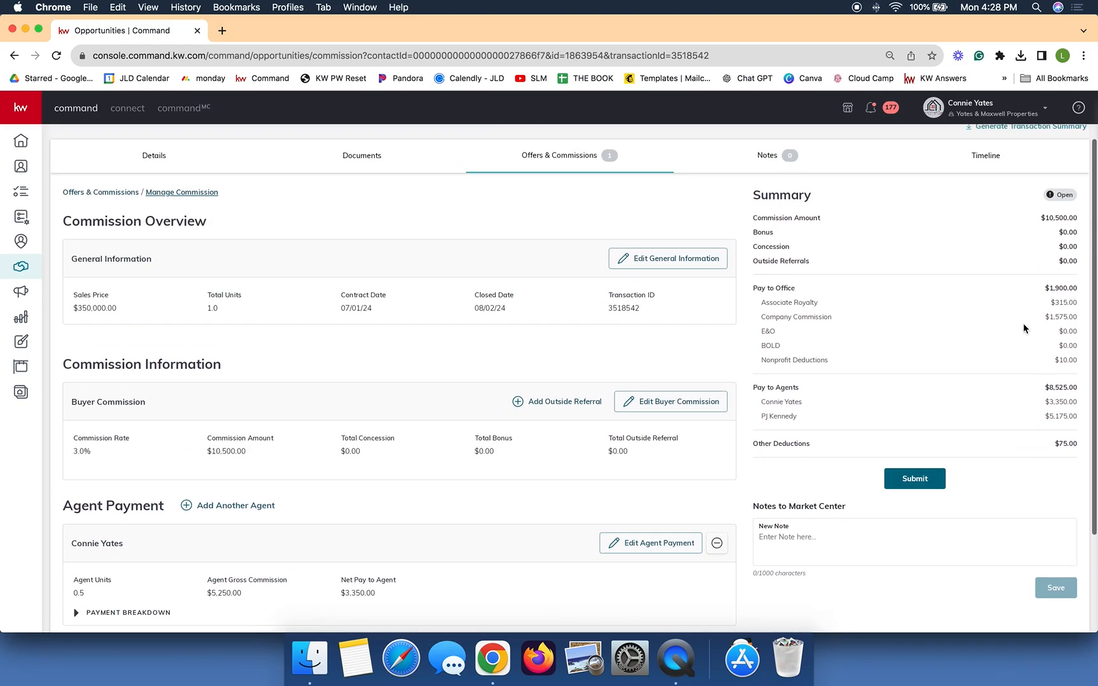
scroll(1024, 323, "up", 1)
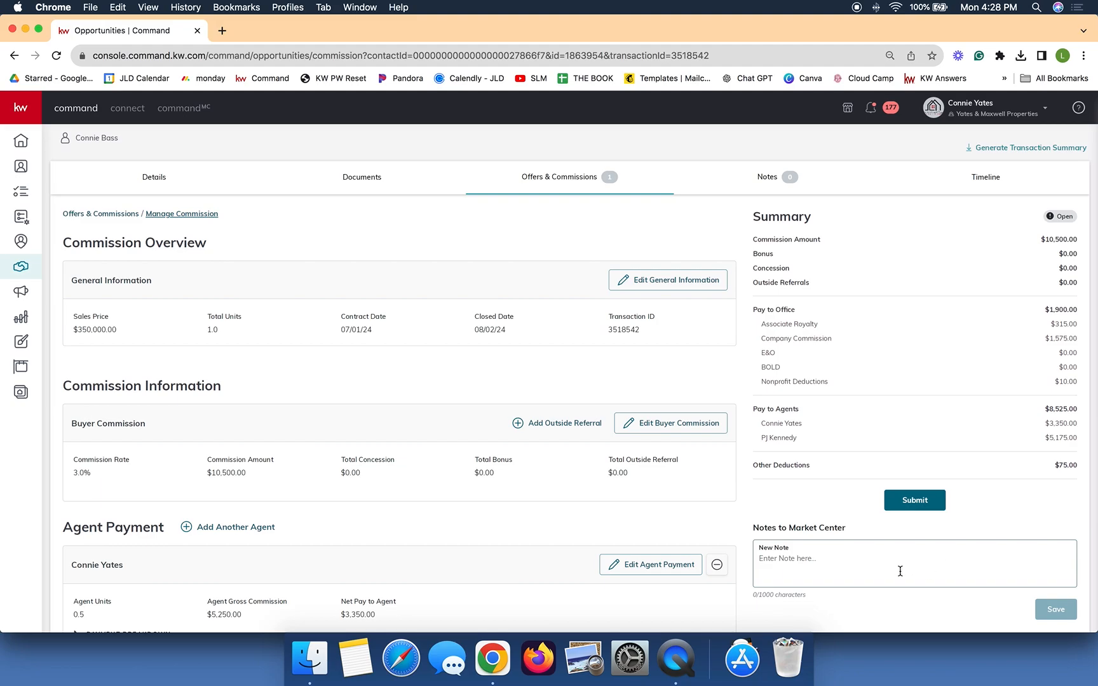
left_click(795, 572)
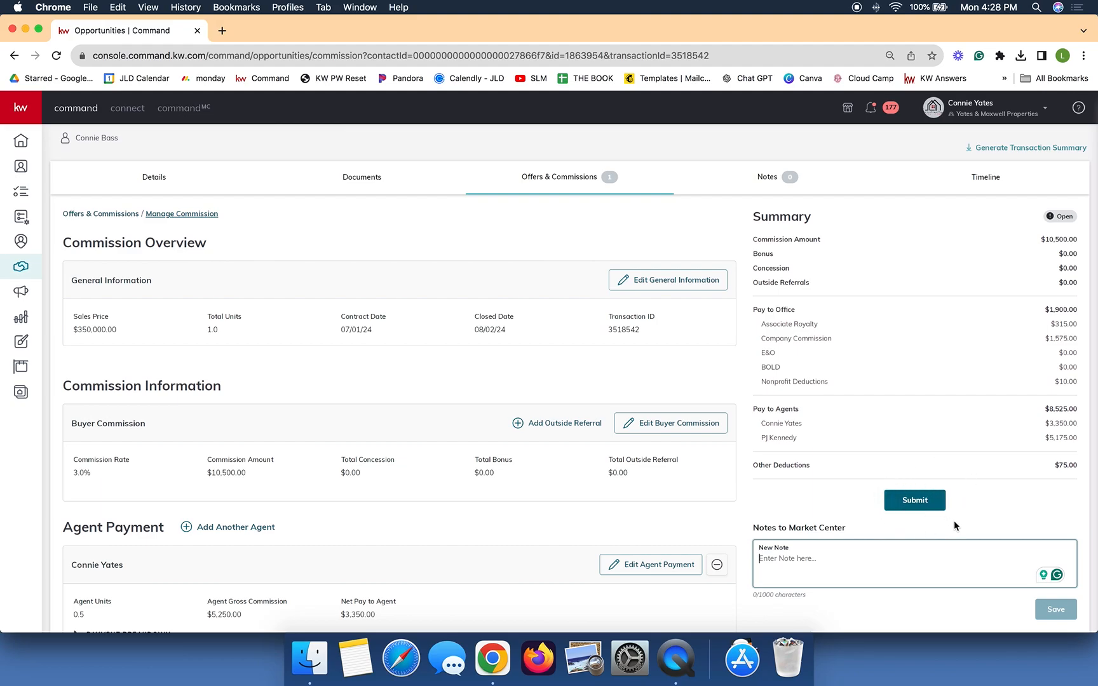
scroll(954, 522, "down", 3)
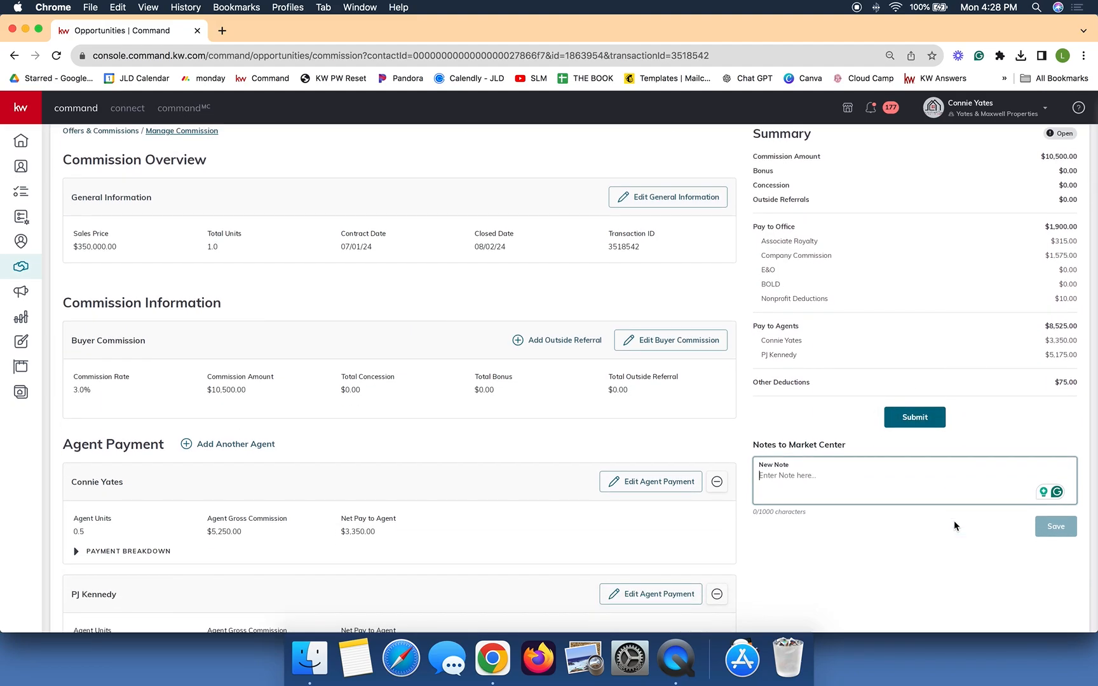
scroll(954, 522, "up", 4)
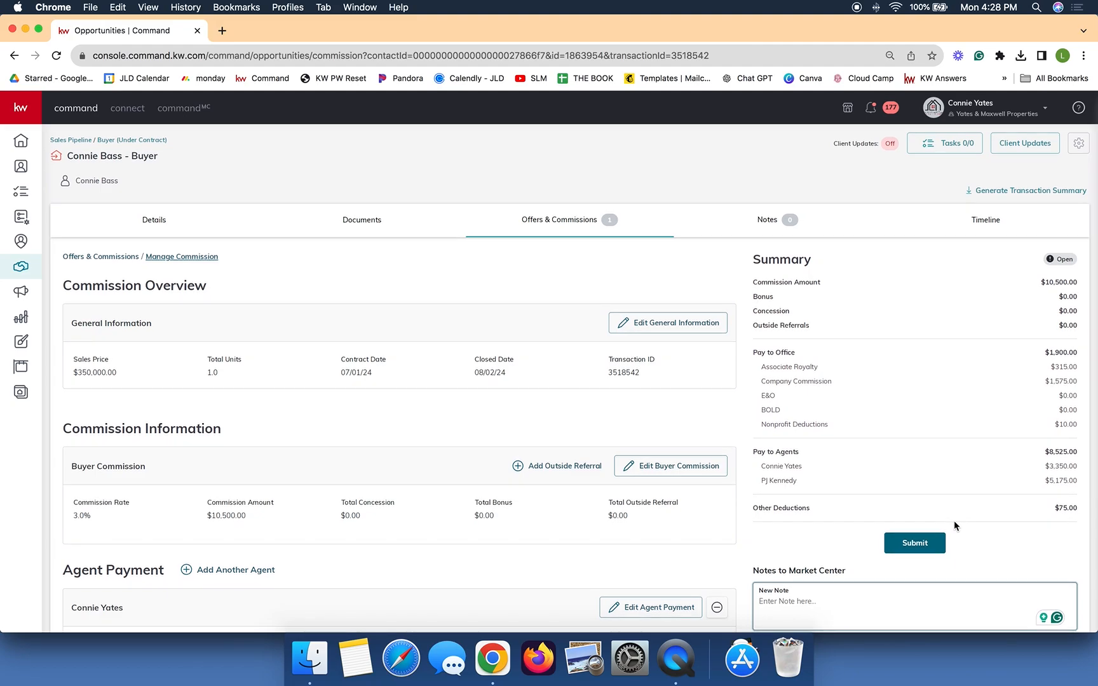